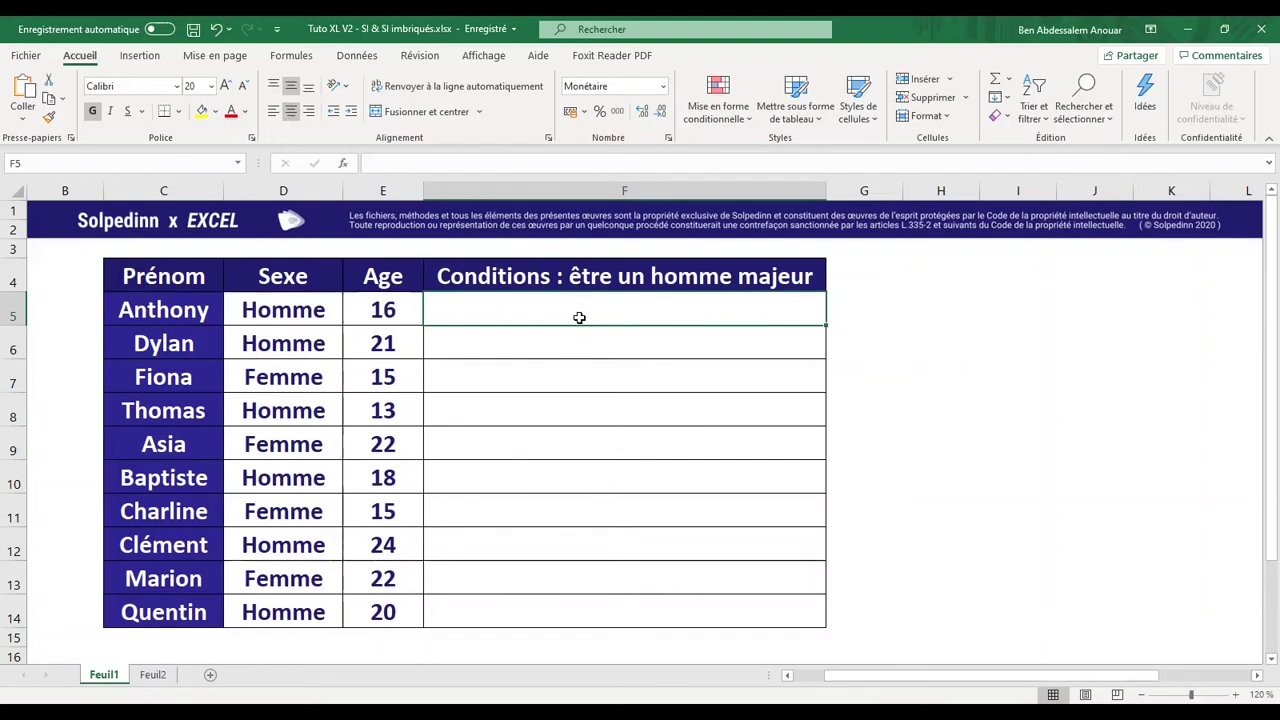
Write =SI(D5="Homme";"Oui ! C'est un homme";"Non, c'est une femme") in F5
type("=")
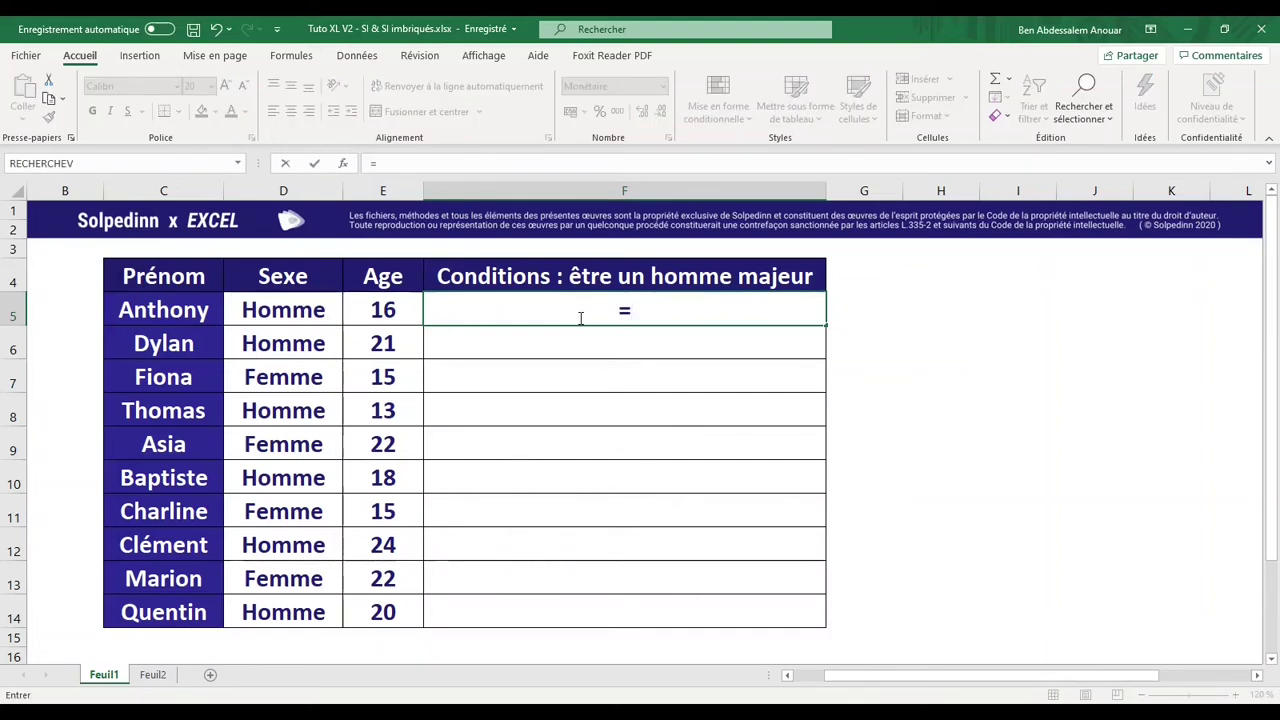
type("SI")
type("(")
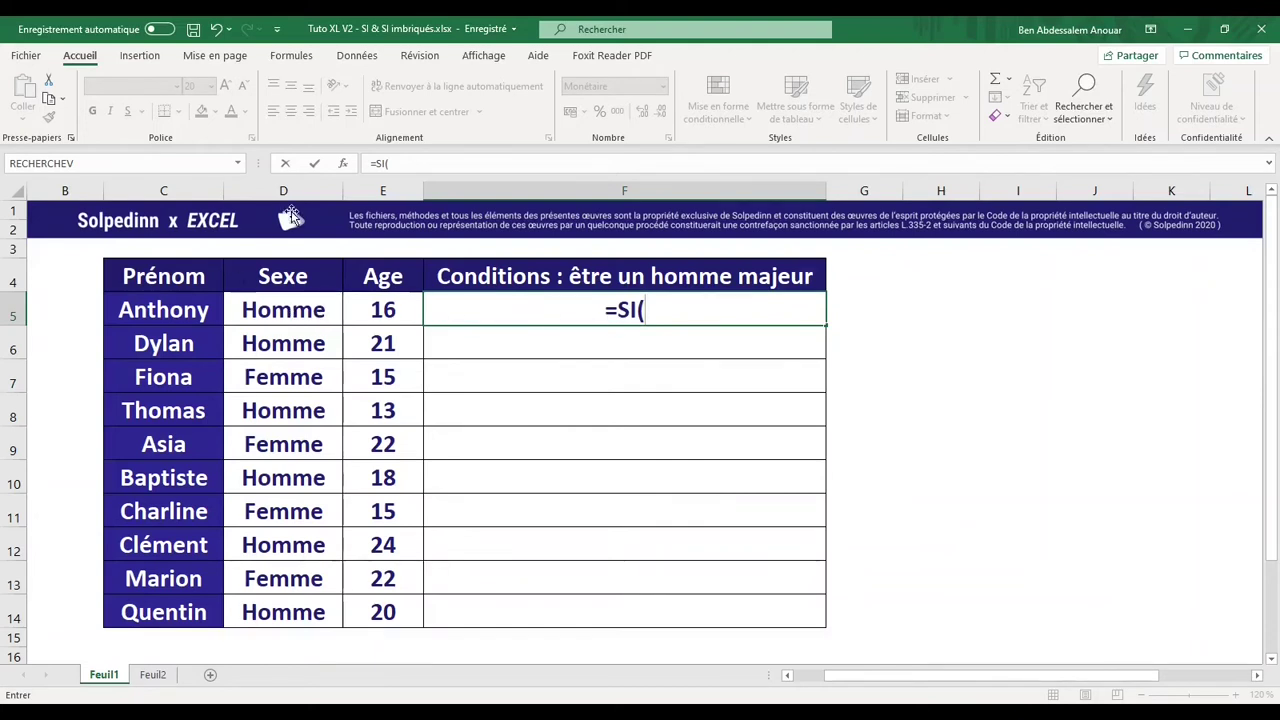
left_click(285, 311)
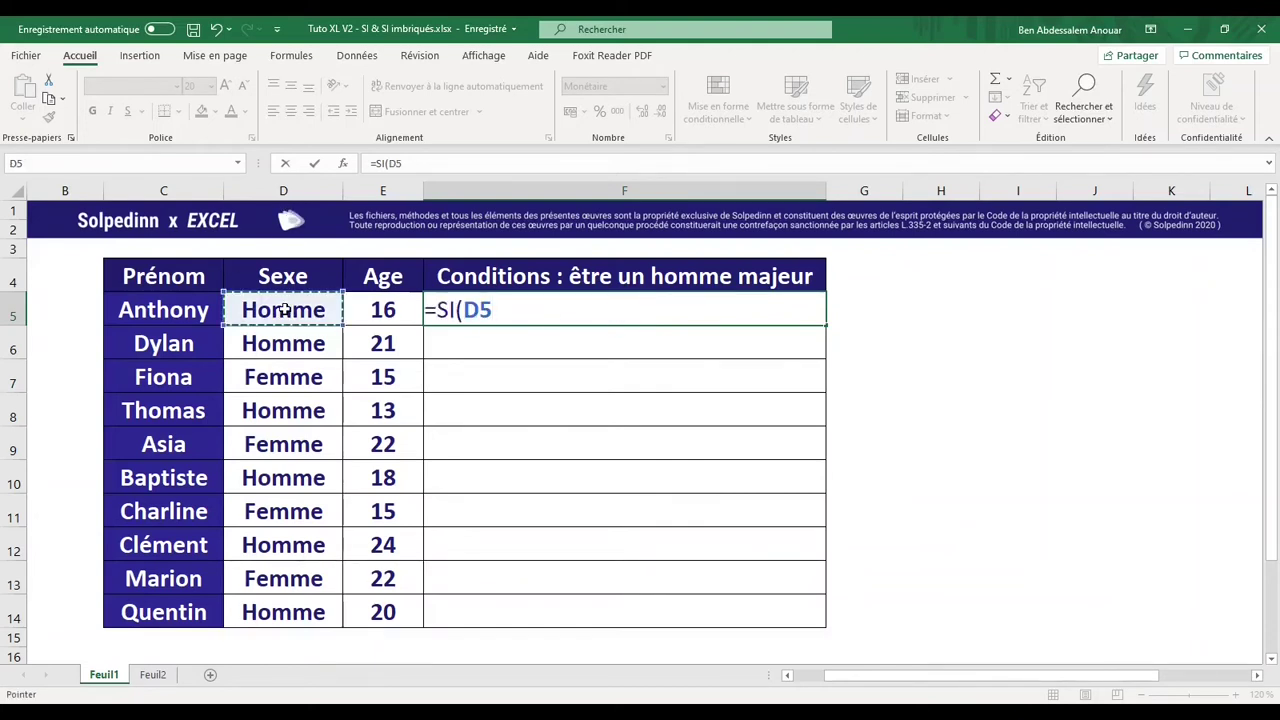
type("=\"Homme")
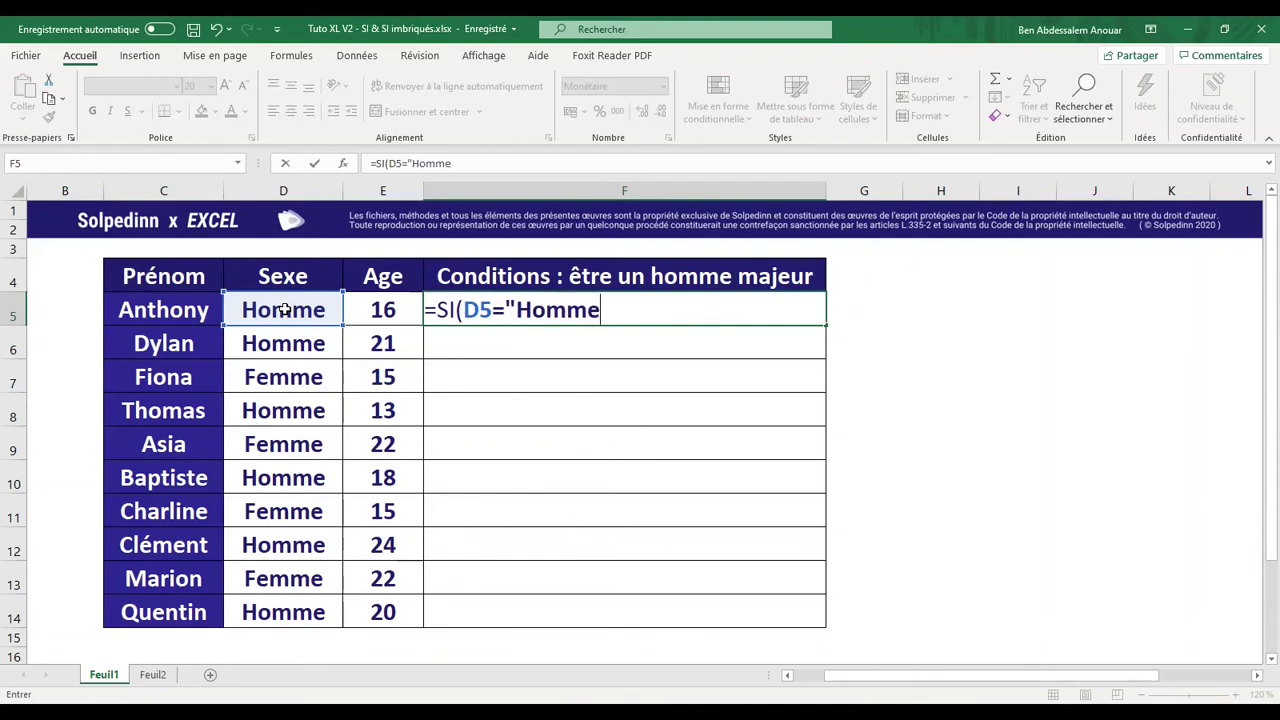
type("\"")
left_click(518, 310)
left_click_drag(598, 309, 604, 310)
left_click(632, 314)
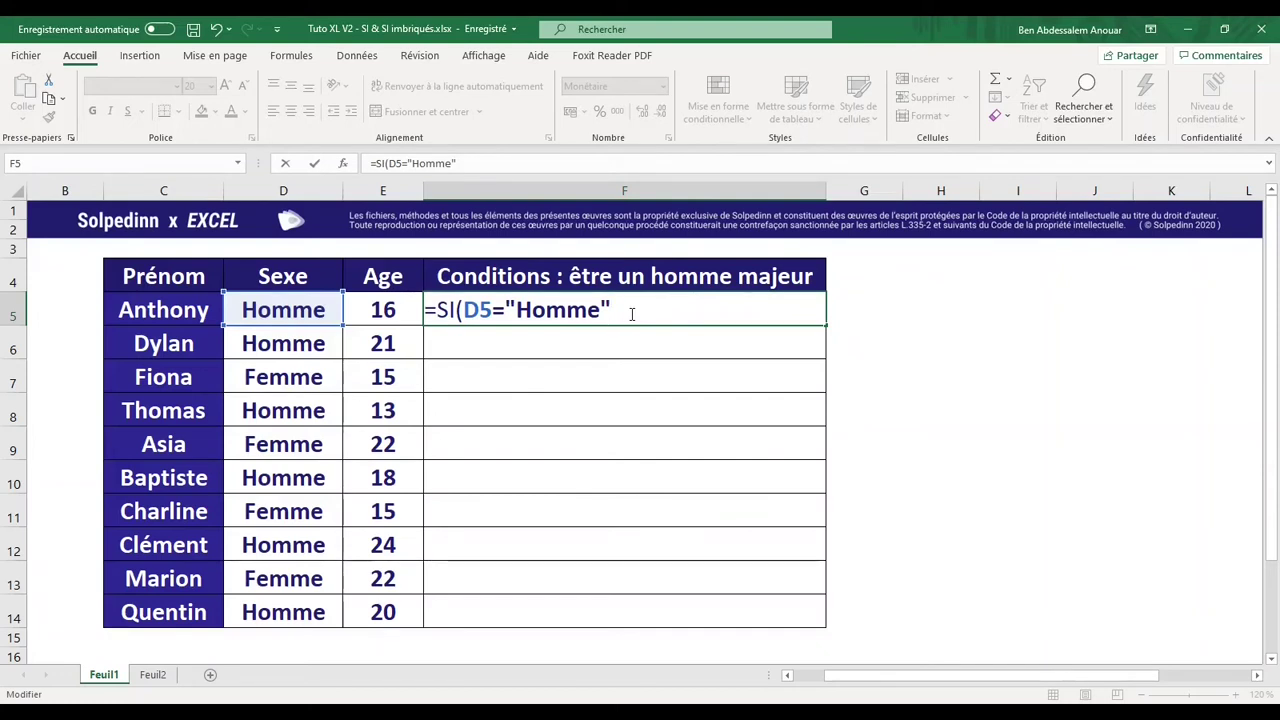
type(";\"")
type("Oui ")
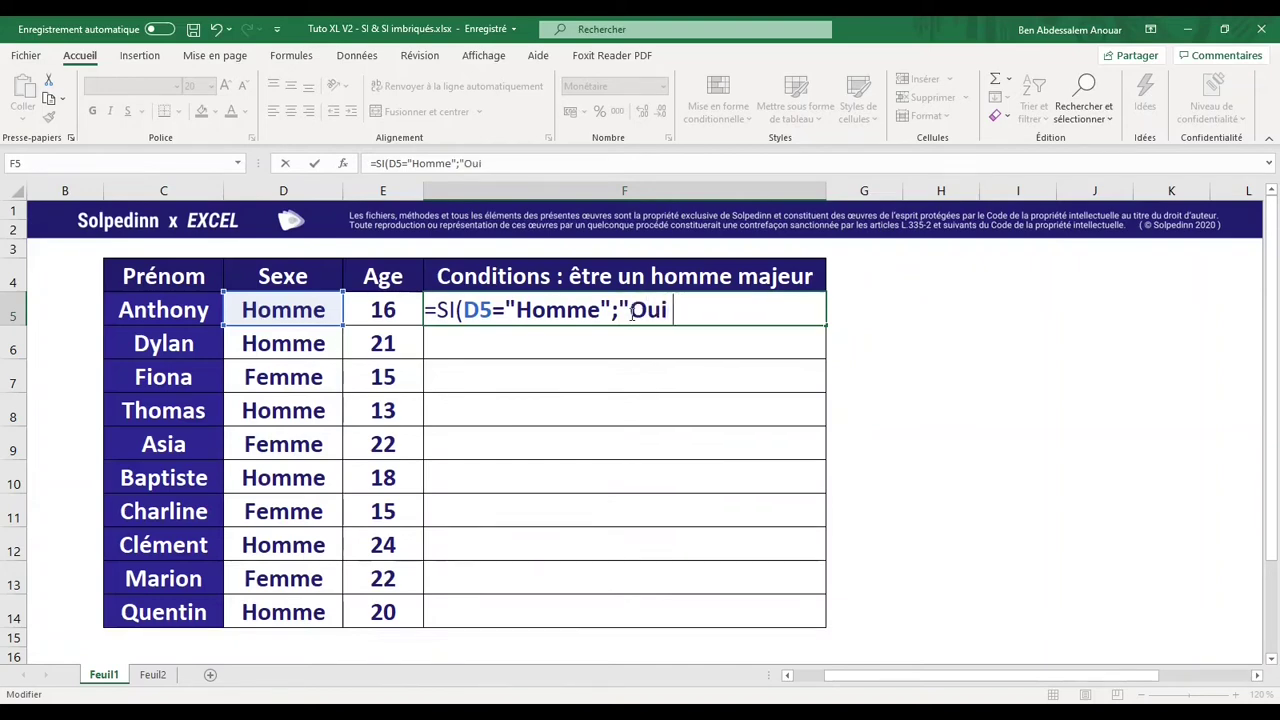
type("! C'est un homme")
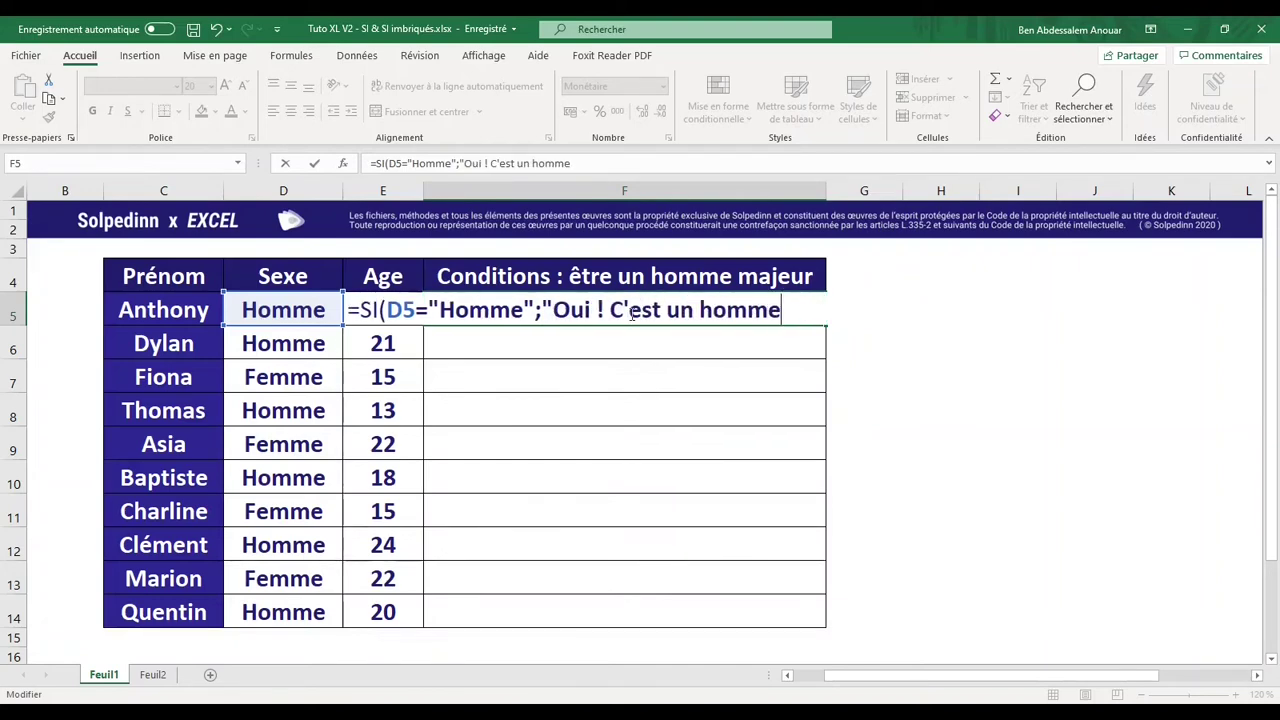
type("\"")
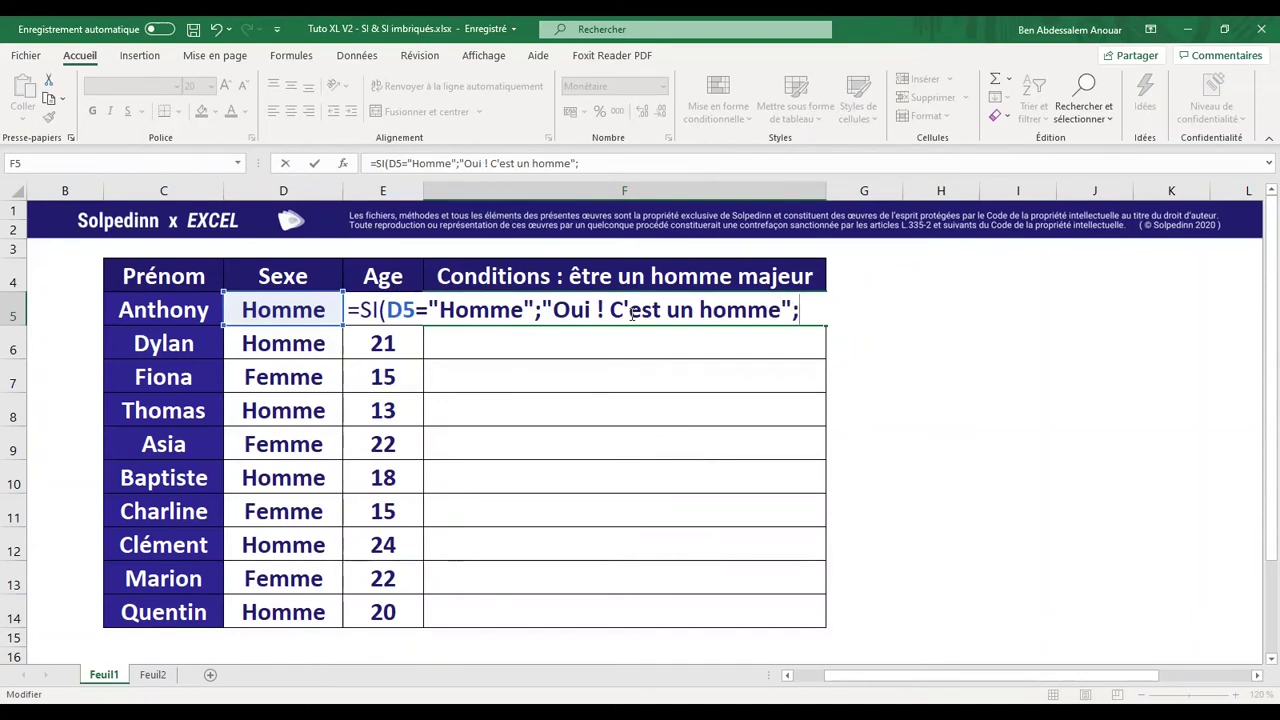
type("Non")
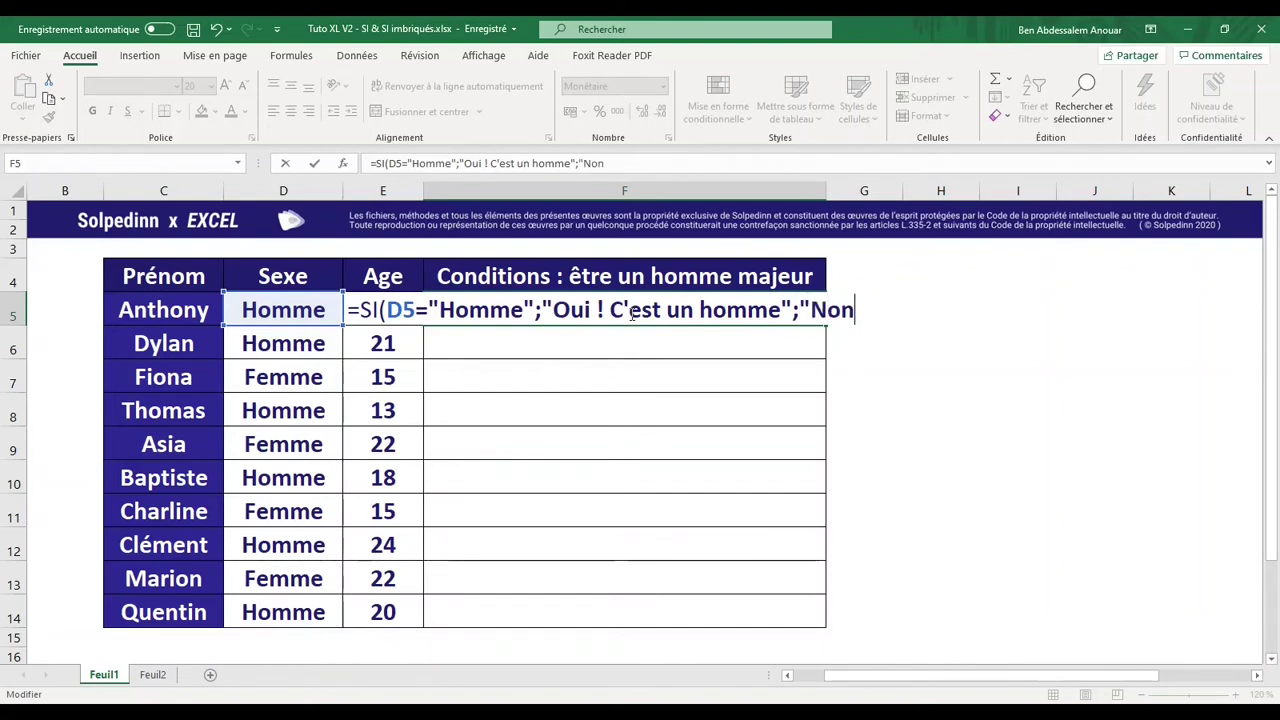
type(", c'est une femme")
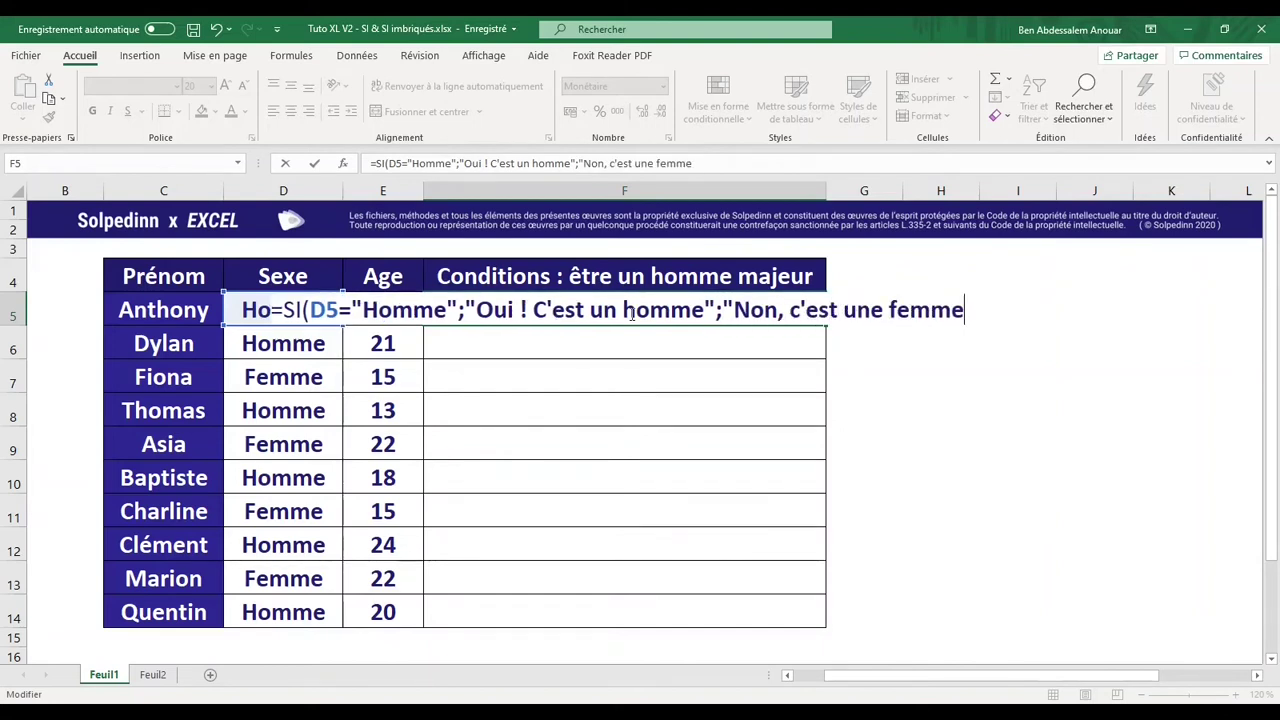
type("\")")
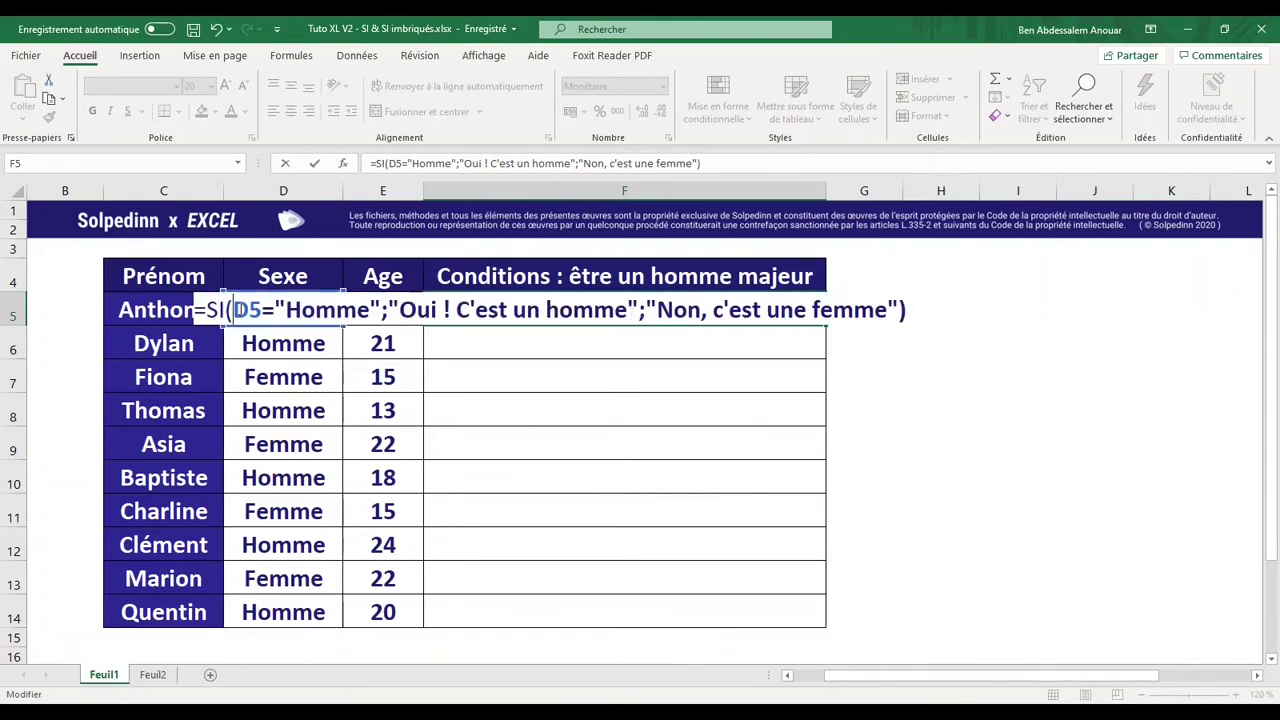
Review the D5="Homme" condition and confirm the formula so F5 shows "Oui ! C'est un homme"
left_click(234, 310)
key("shift+Right")
key("shift+Right")
key("shift+Right")
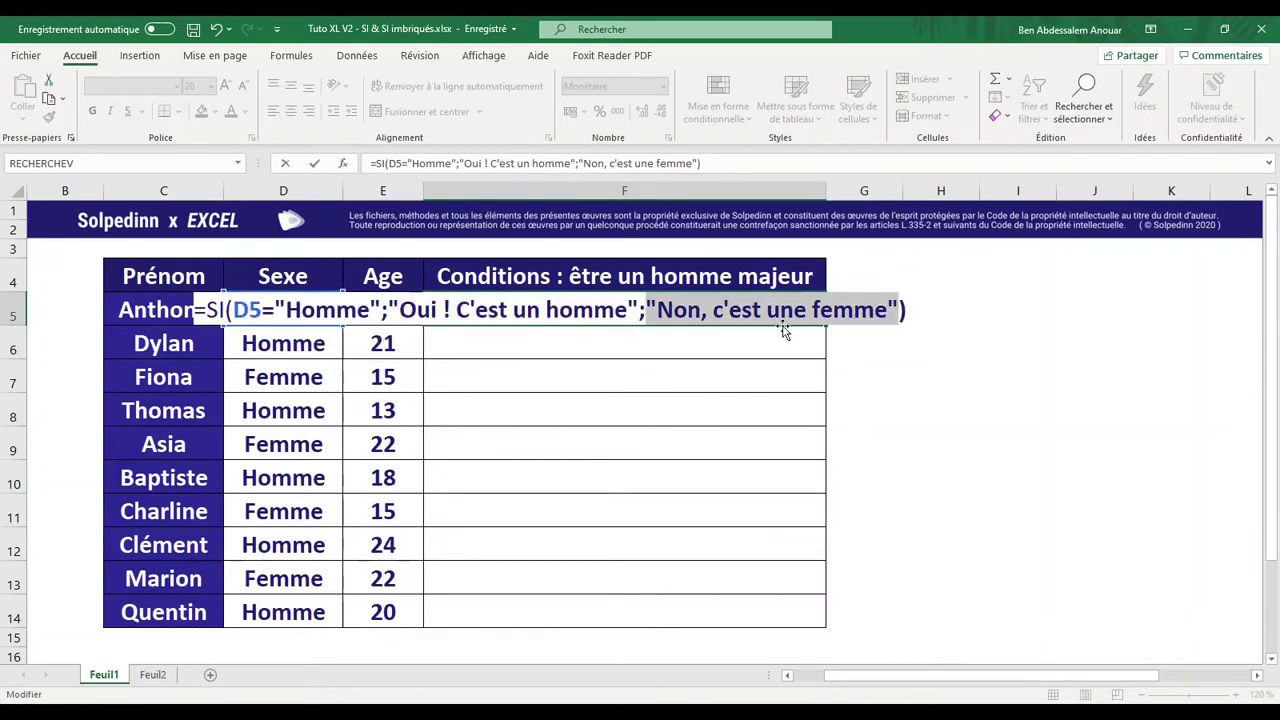
left_click(867, 310)
key("ctrl+Return")
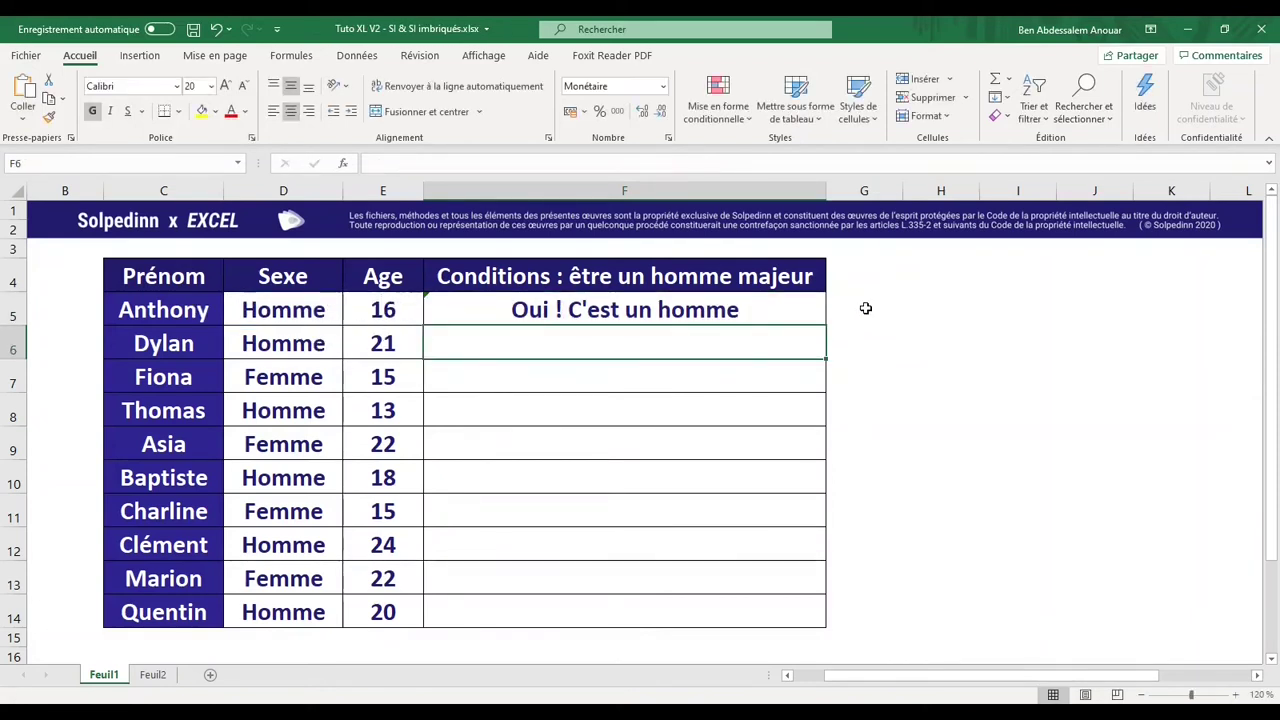
Fill the F5 formula down to F14 and check the result in F14
left_click(282, 187)
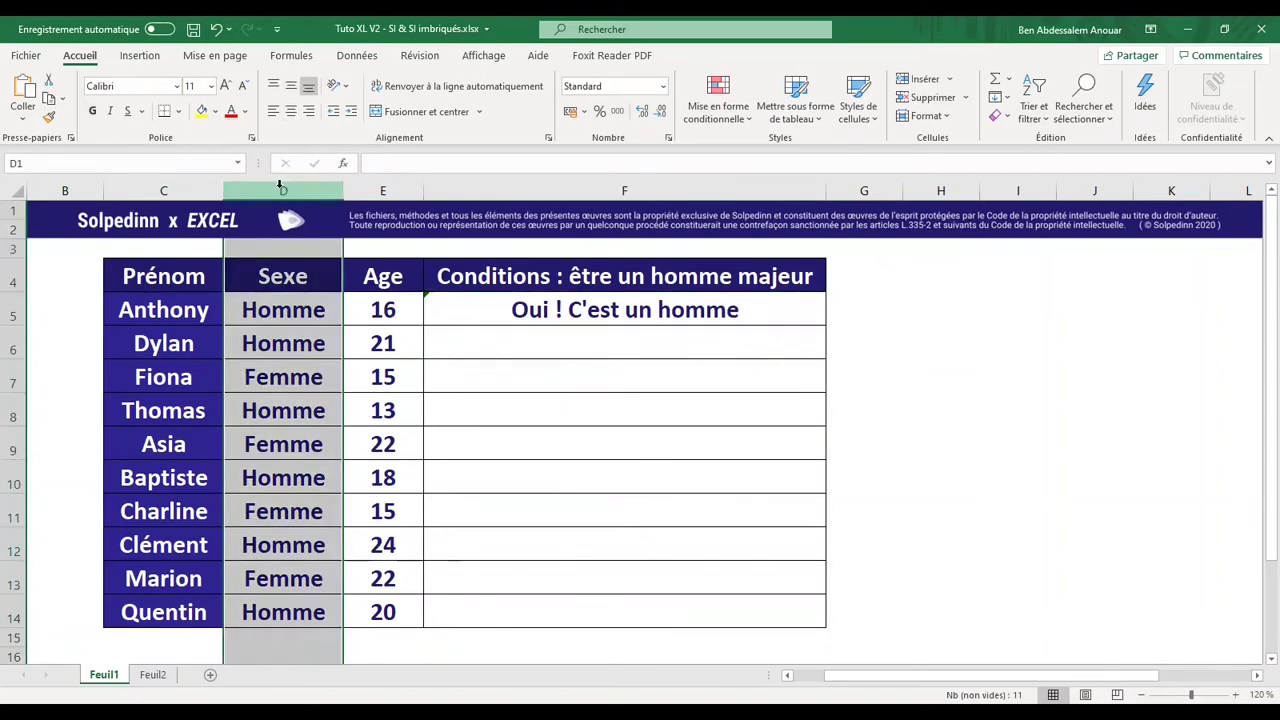
left_click(745, 318)
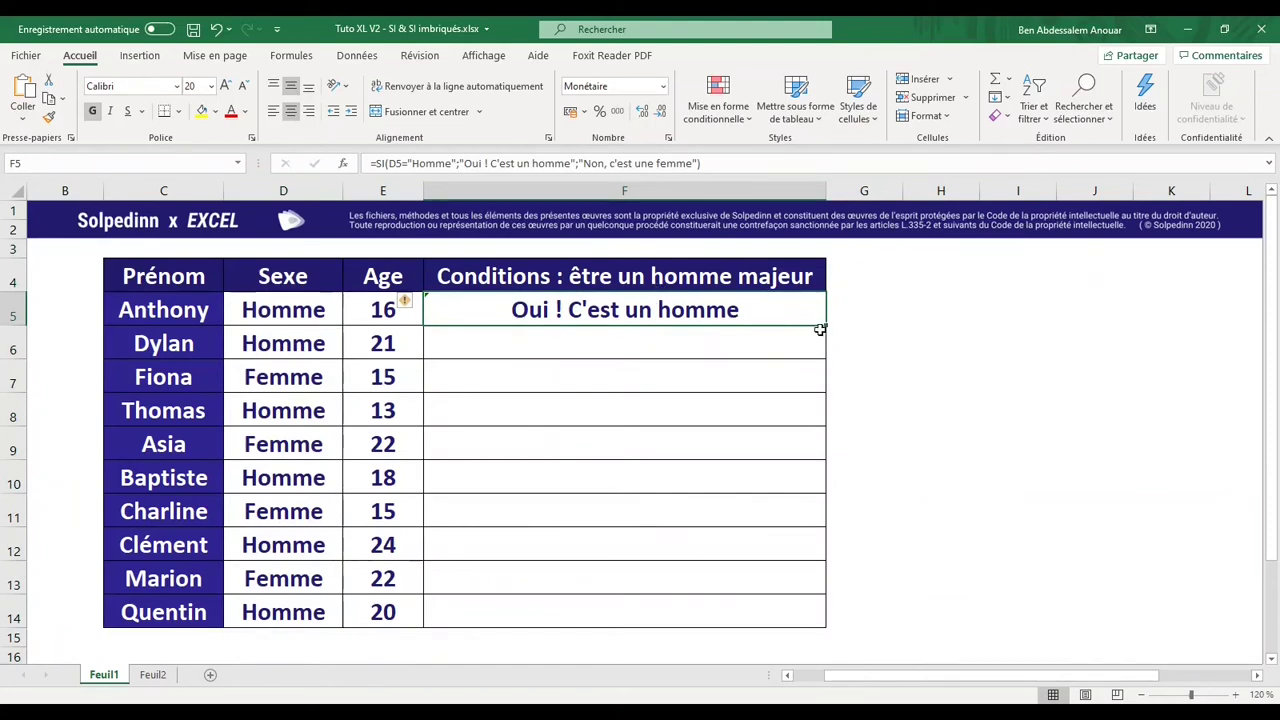
double_click(825, 326)
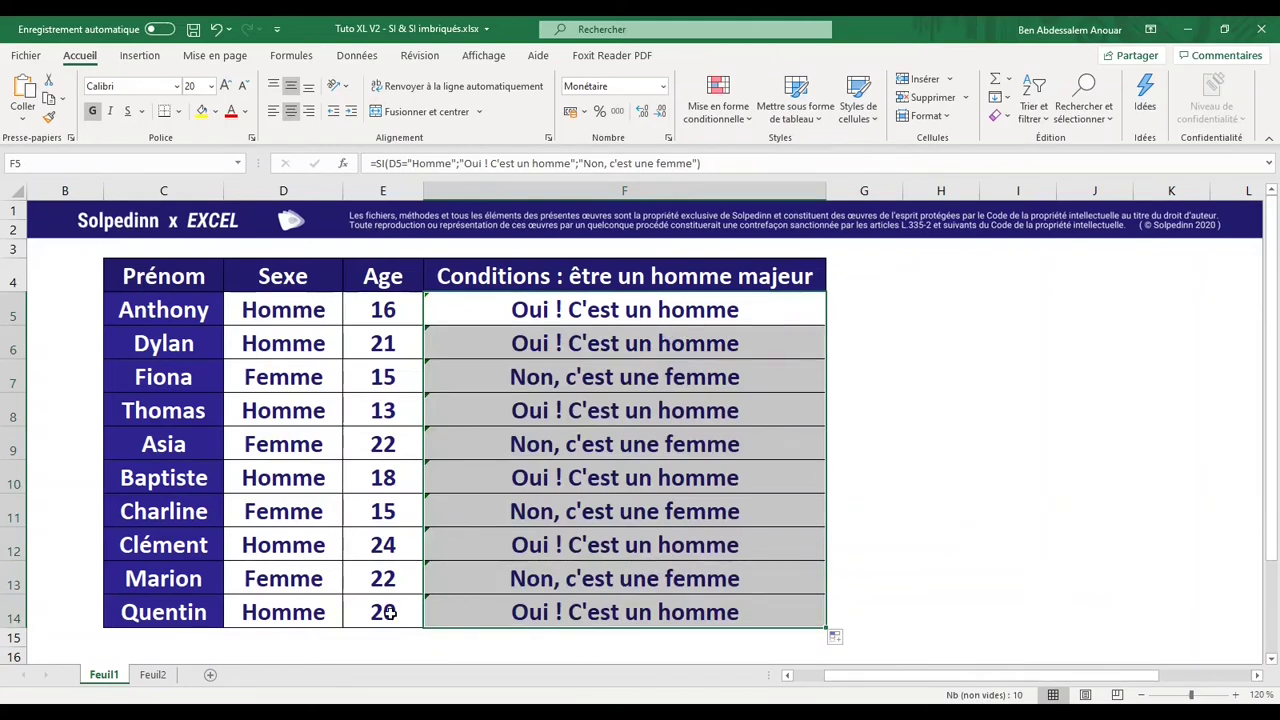
left_click(581, 609)
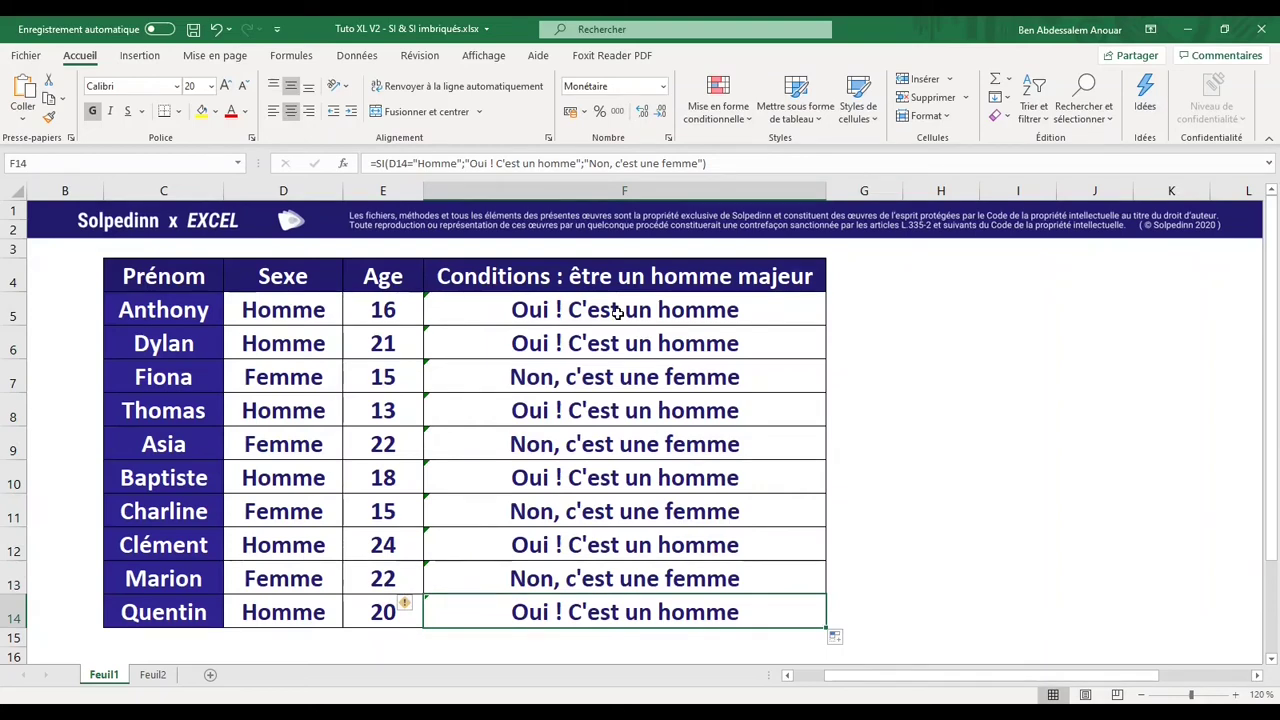
Clear the copied results from F6:F14, keeping only F5's formula
left_click(297, 190)
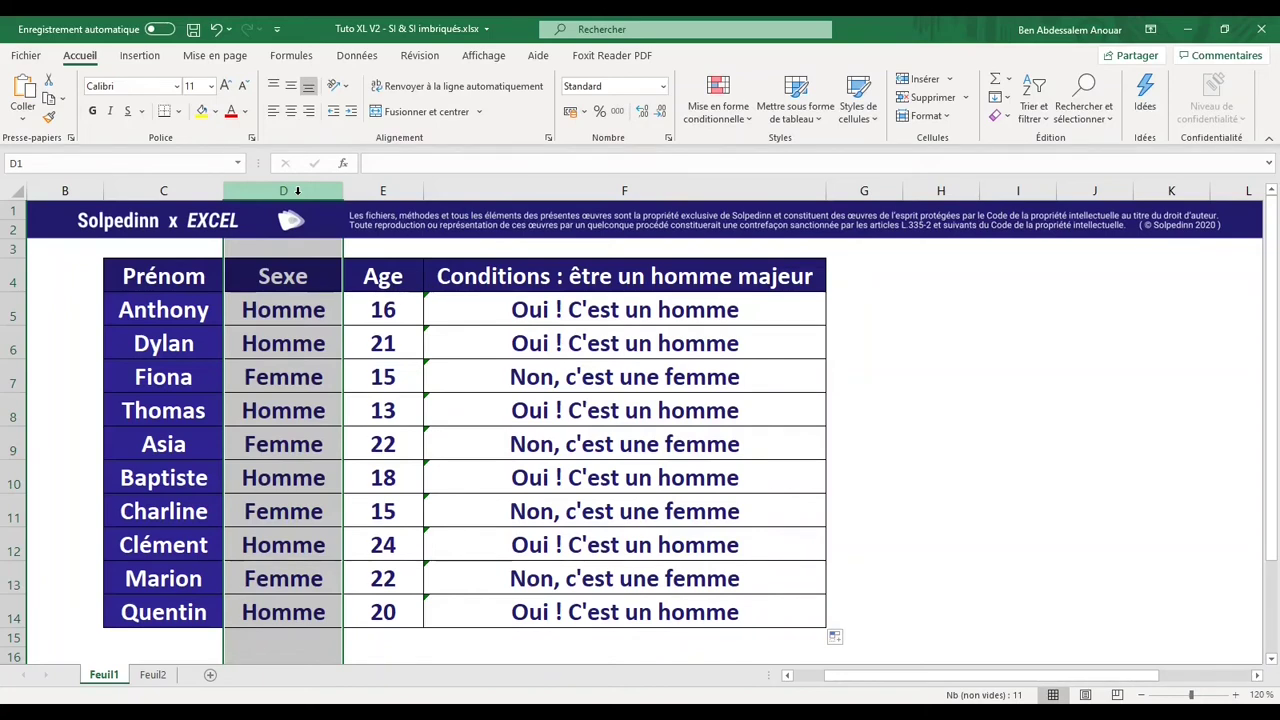
left_click(383, 190)
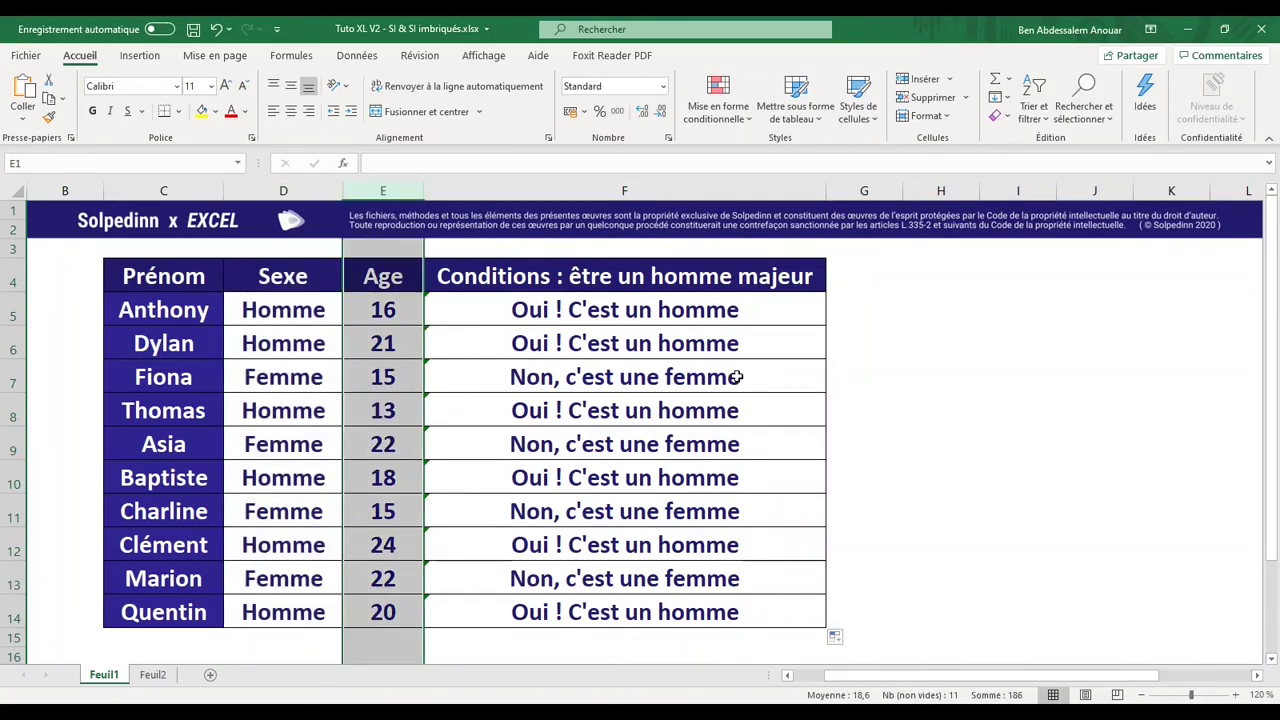
left_click(645, 309)
key("ctrl+shift+Down")
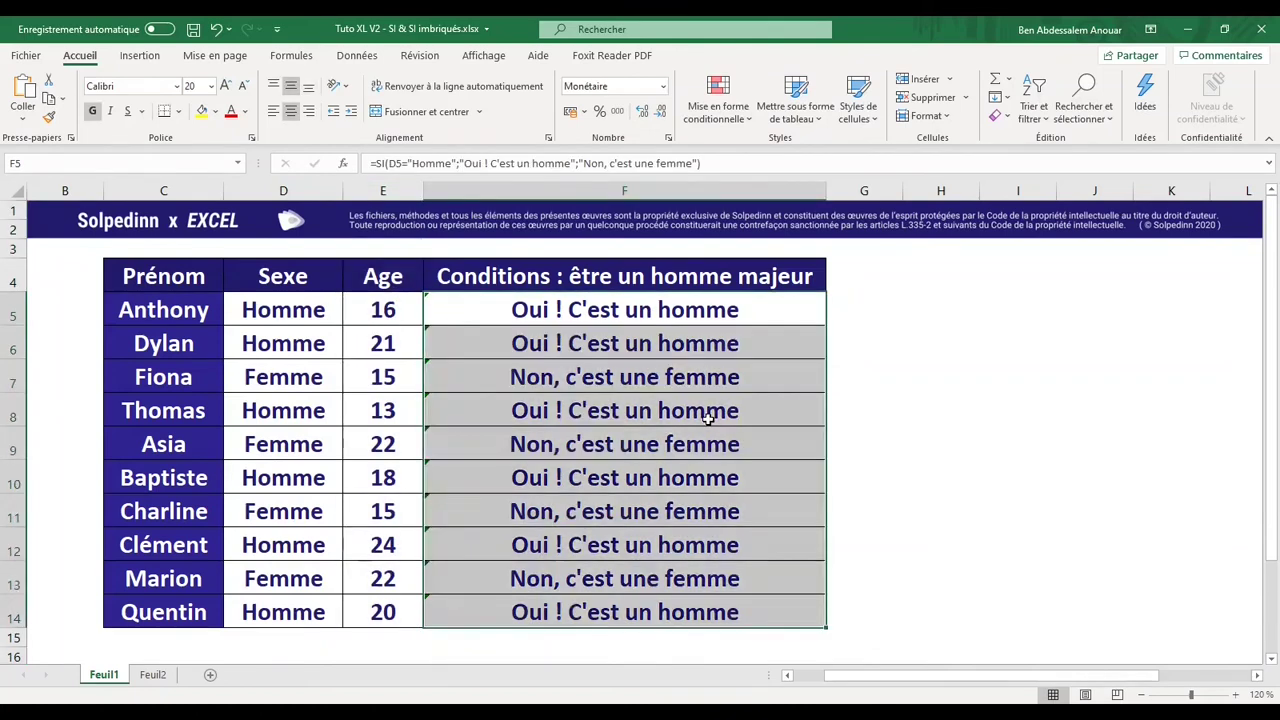
key("Delete")
In F5's formula, replace the "Oui ! C'est un homme" result with a new SI(
double_click(580, 311)
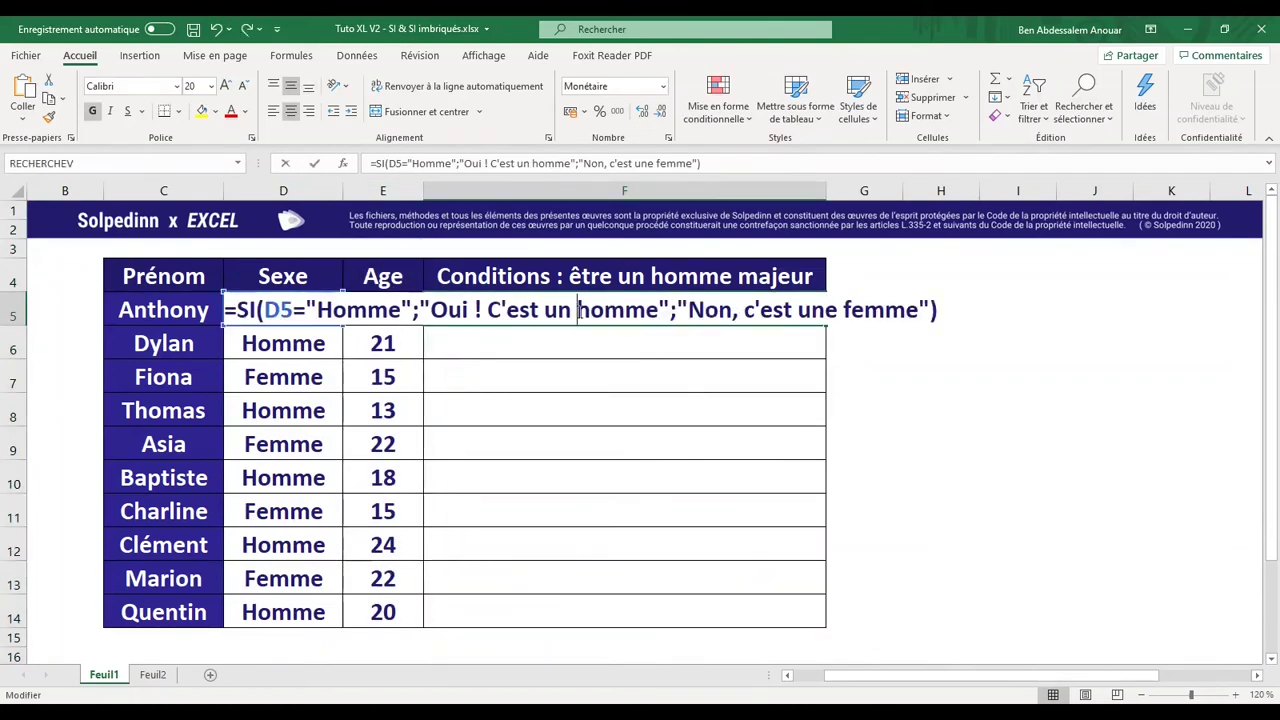
left_click(280, 311)
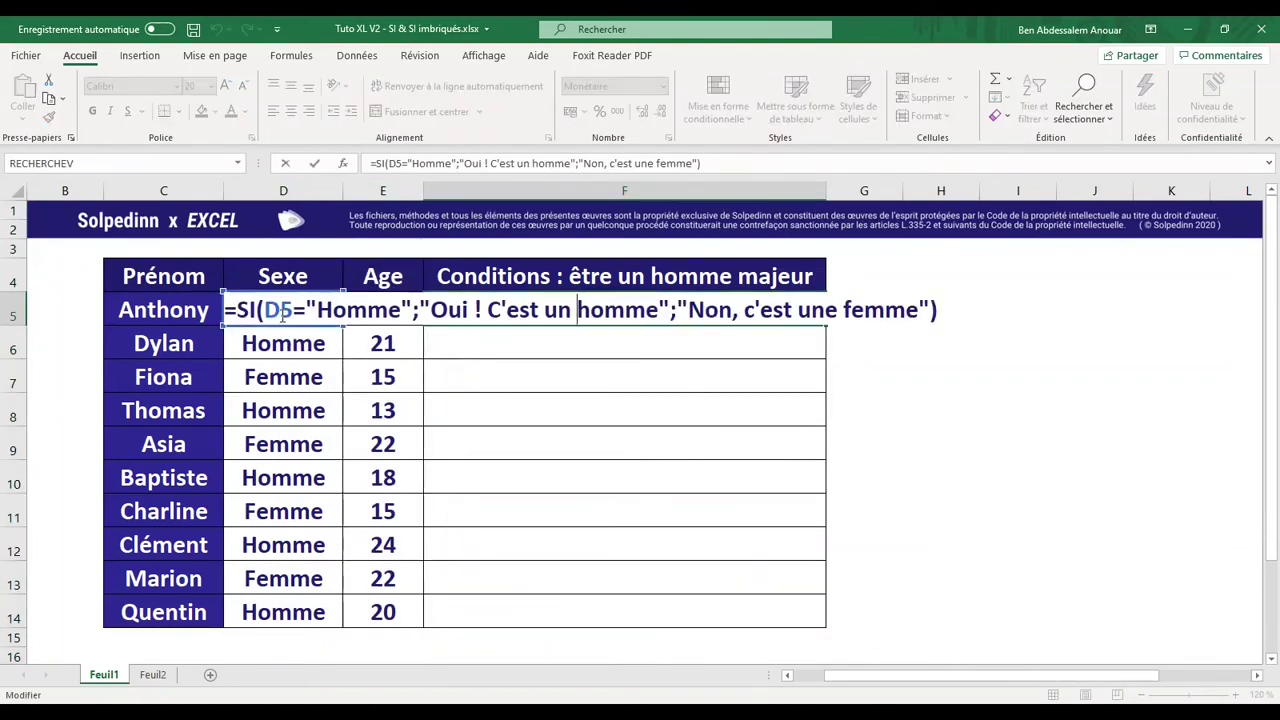
left_click(481, 309)
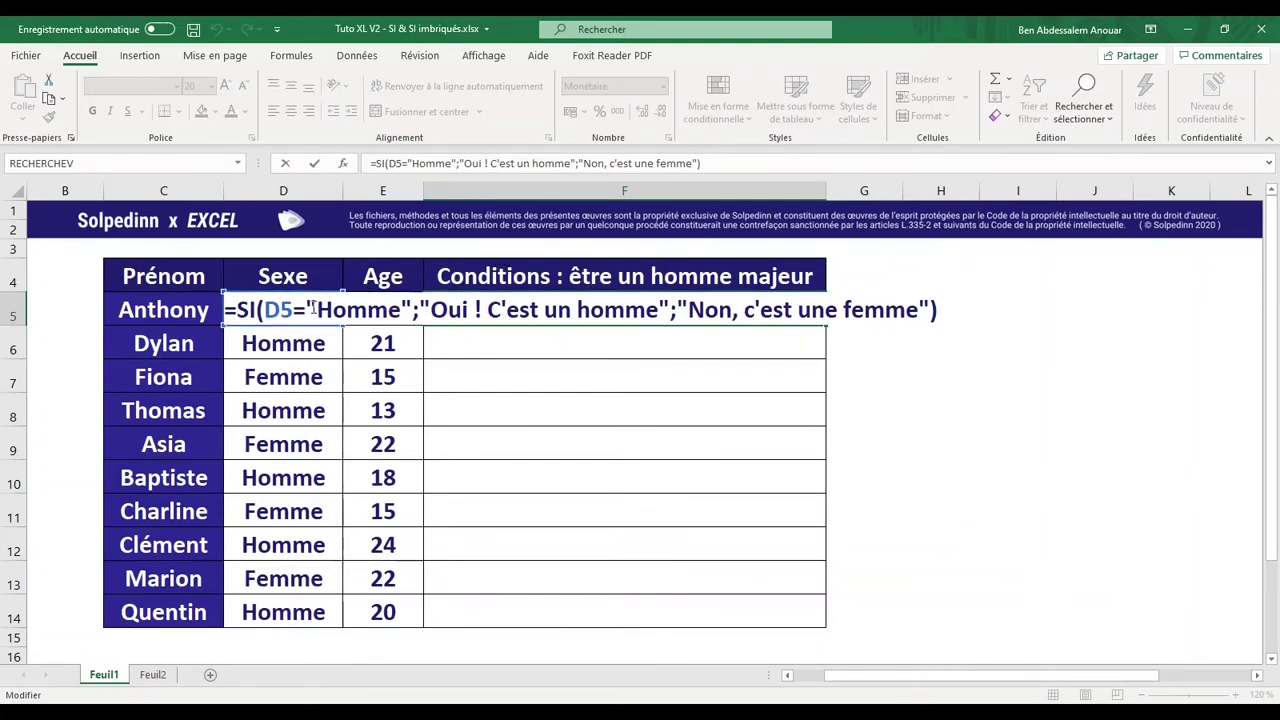
left_click_drag(421, 309, 673, 313)
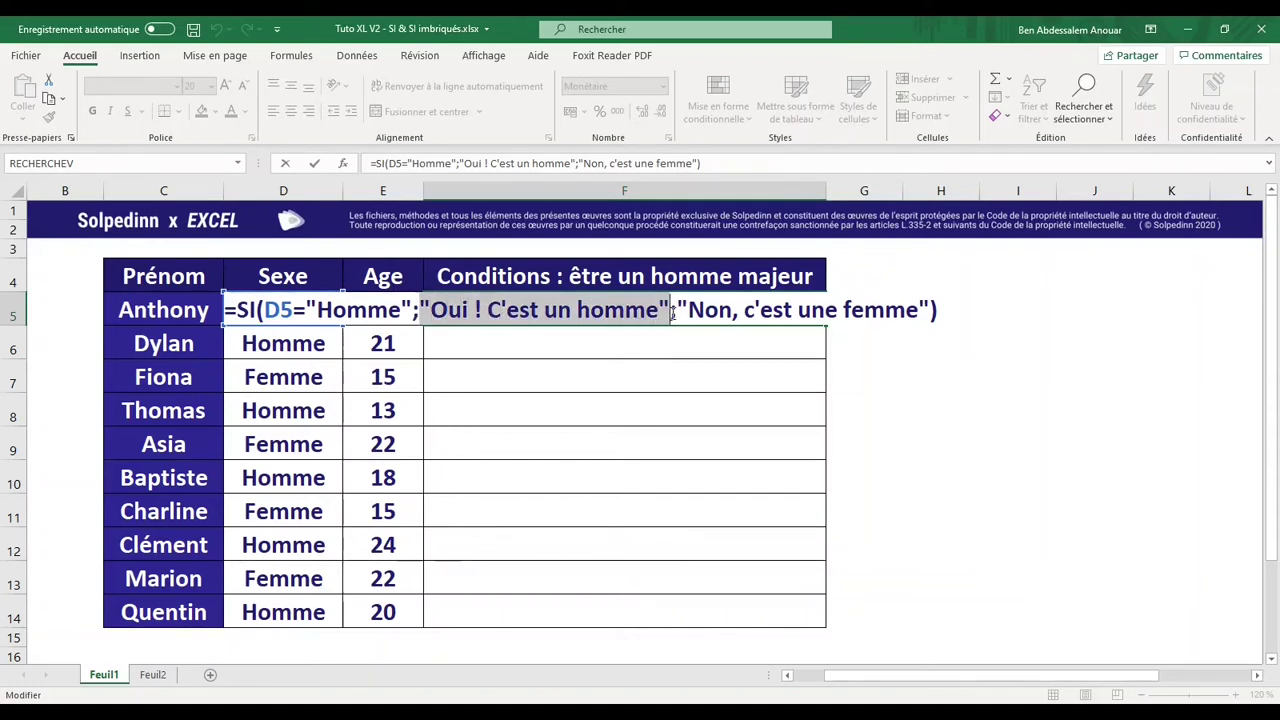
type("SI")
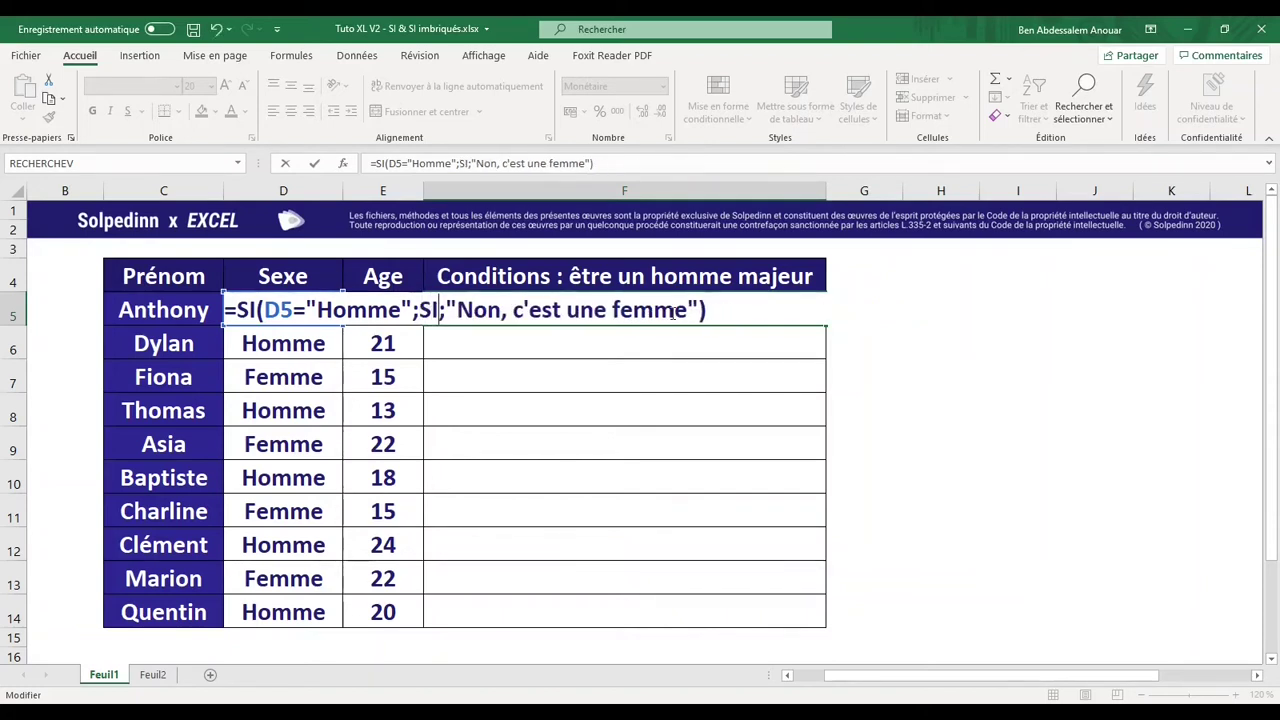
type("(")
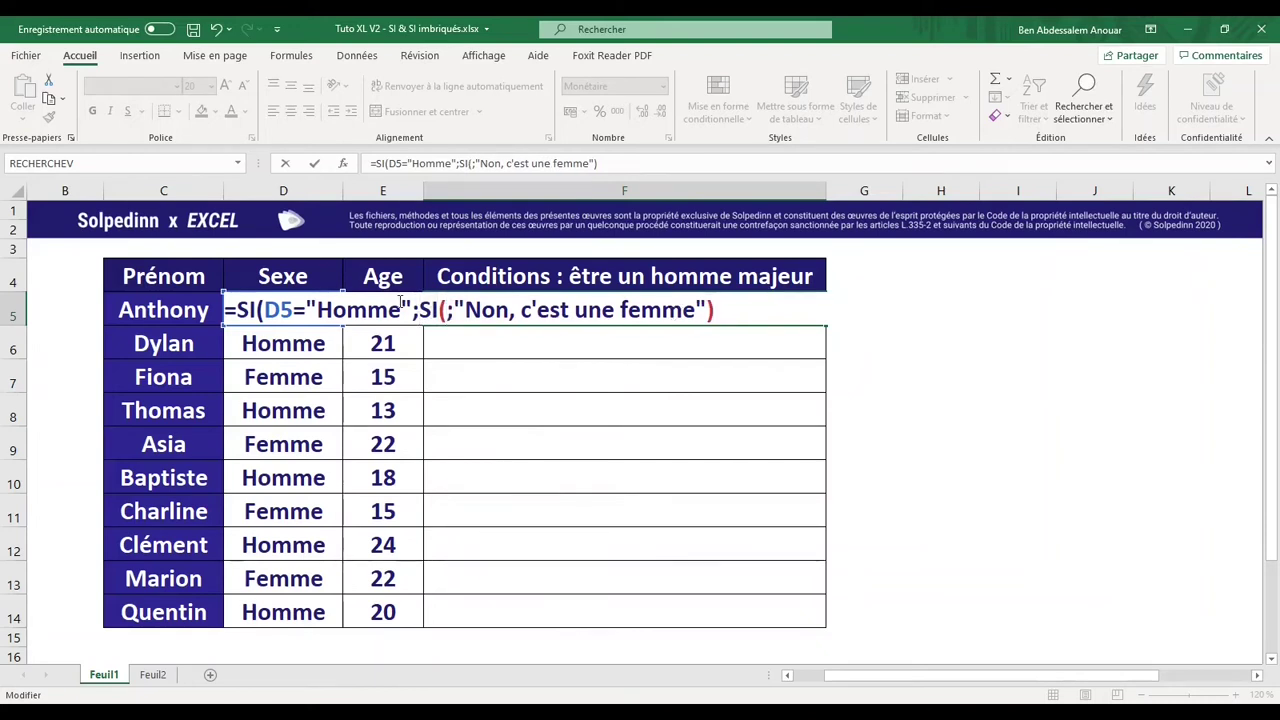
Complete the nested test as SI(E5>=18;"C'est un homme majeur")
left_click(226, 309)
type("E5")
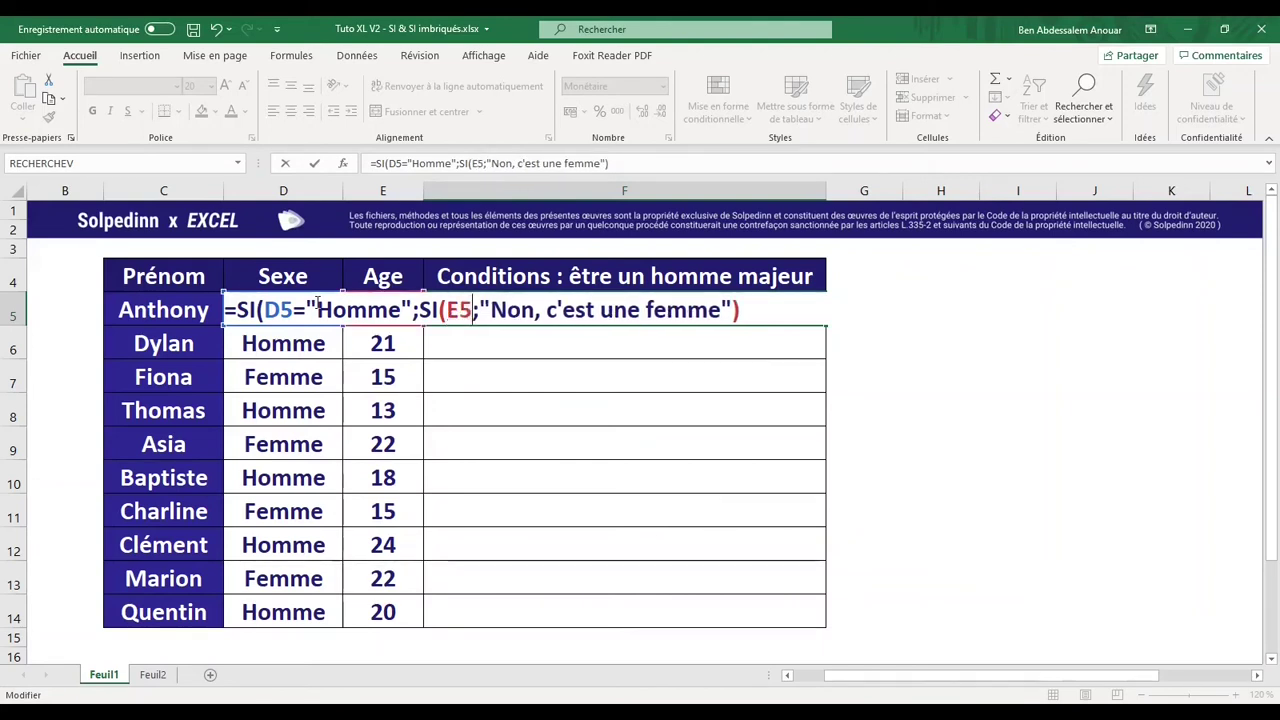
type("=")
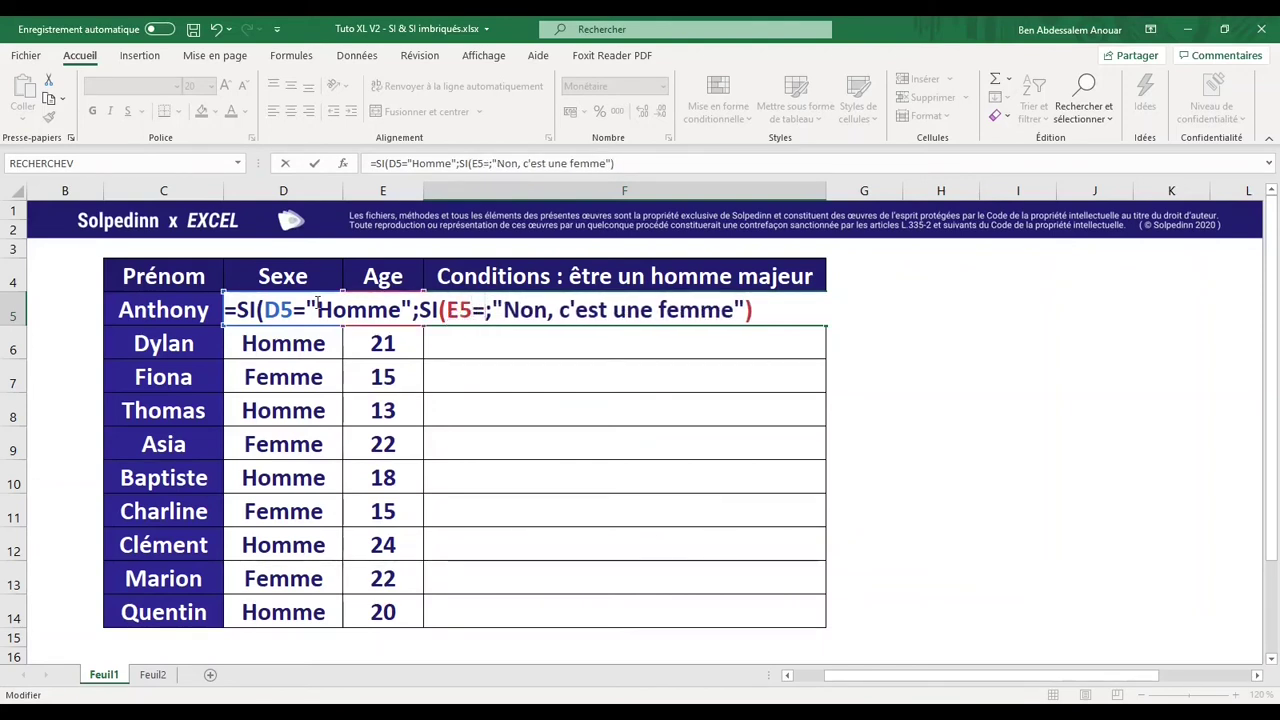
key("BackSpace")
type(">")
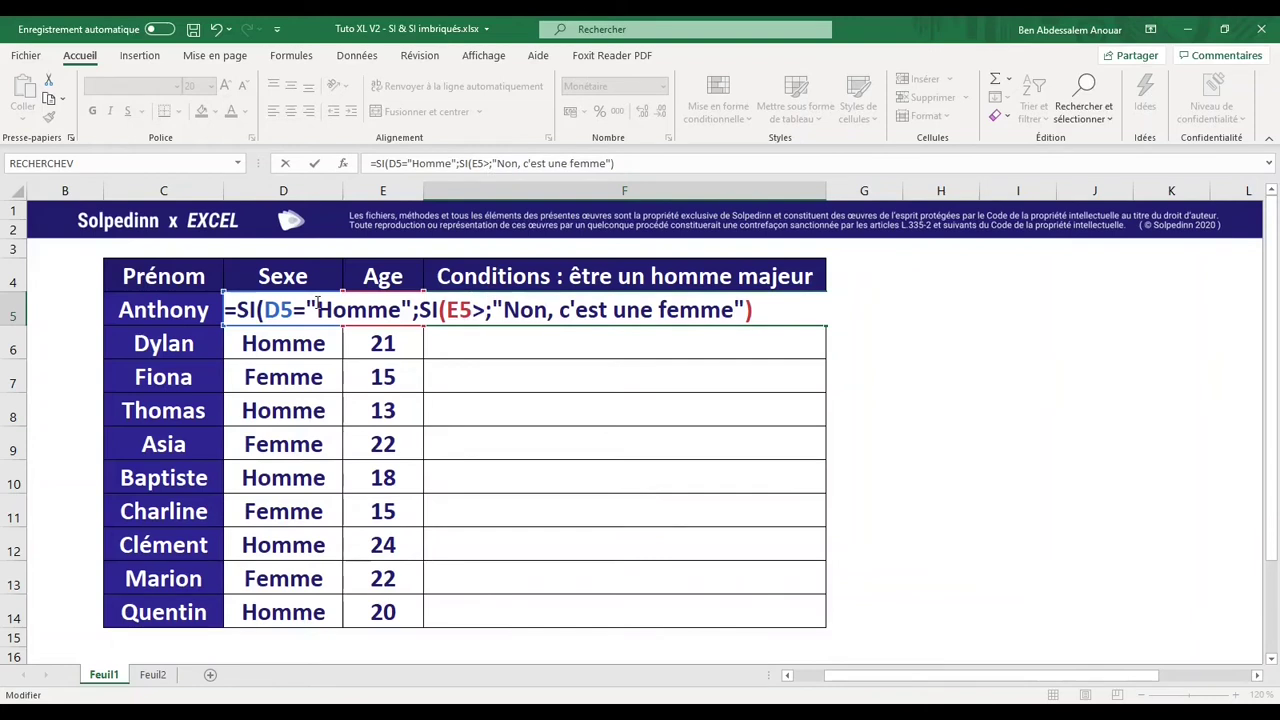
type("18;")
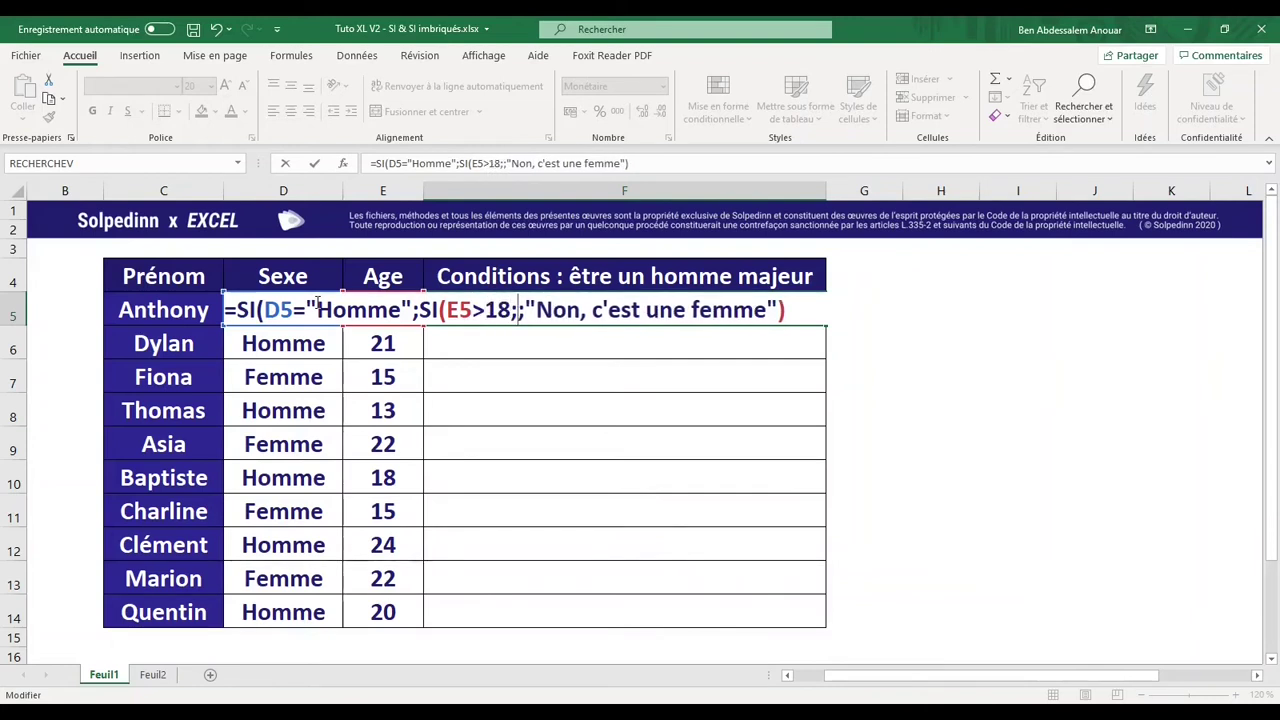
type("\"A")
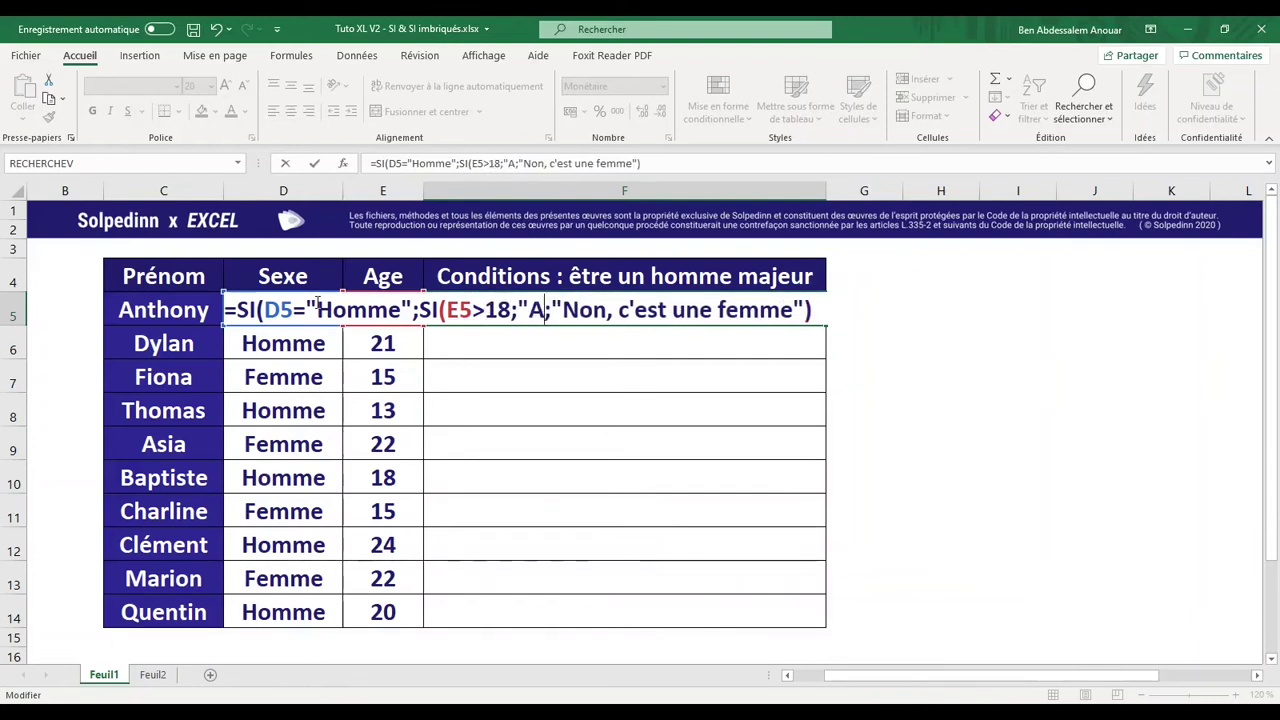
type("l")
key("BackSpace")
key("BackSpace")
type("C")
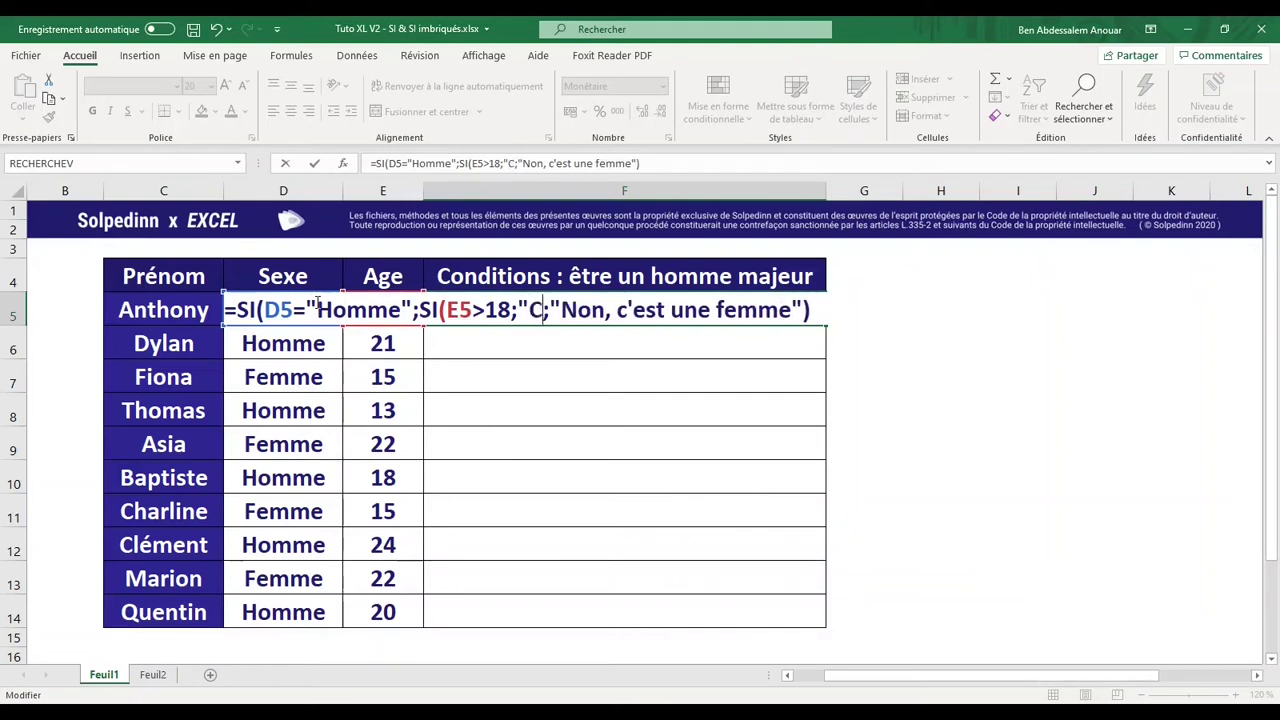
type("'est un homme m")
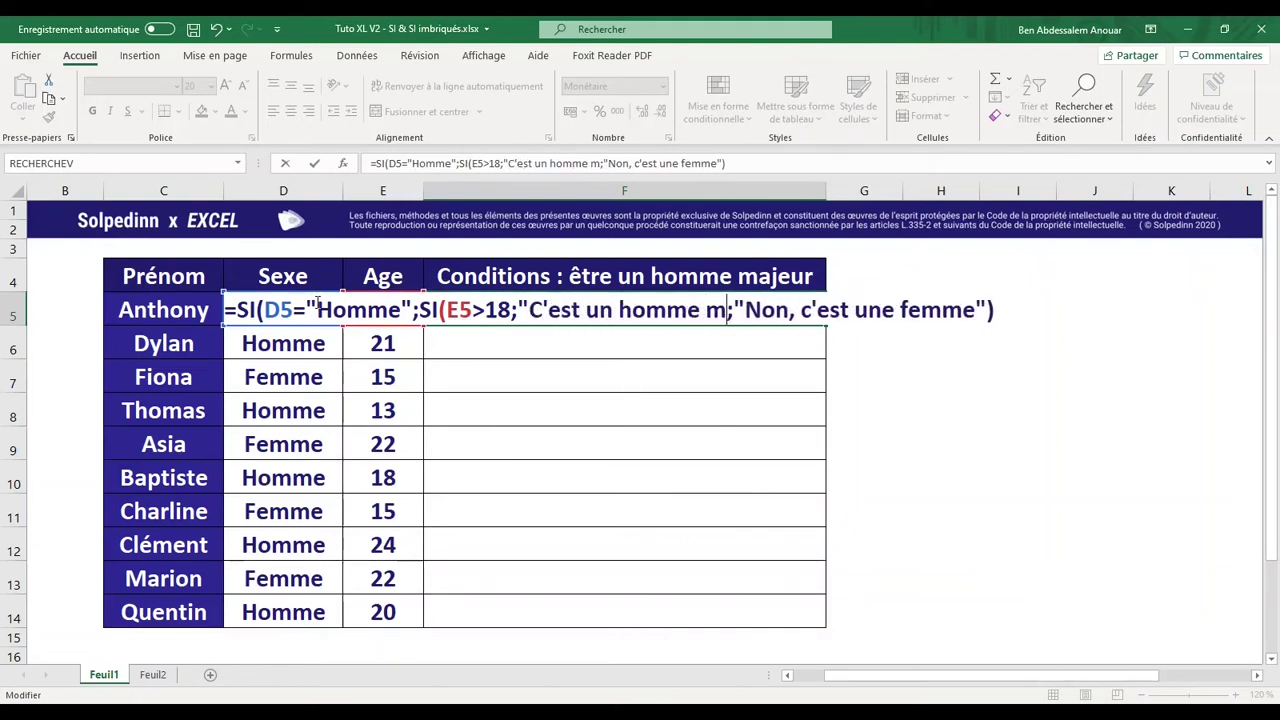
type("ajeur\"")
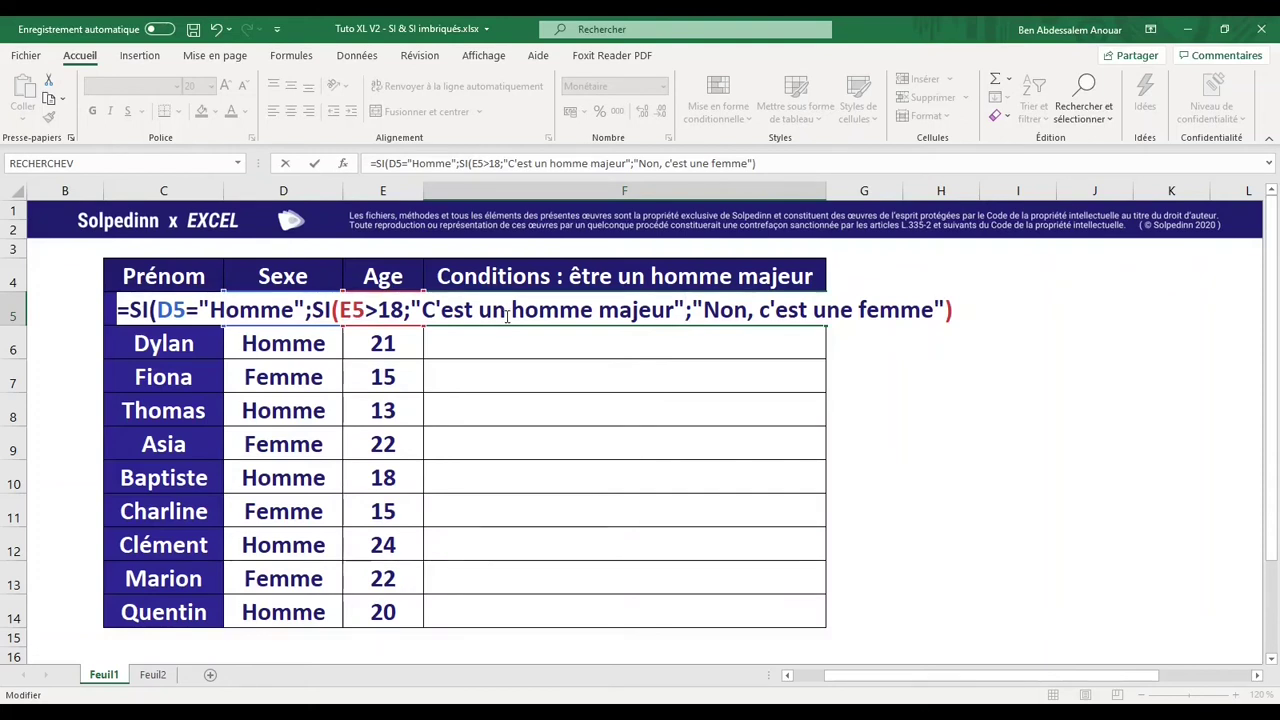
type(")")
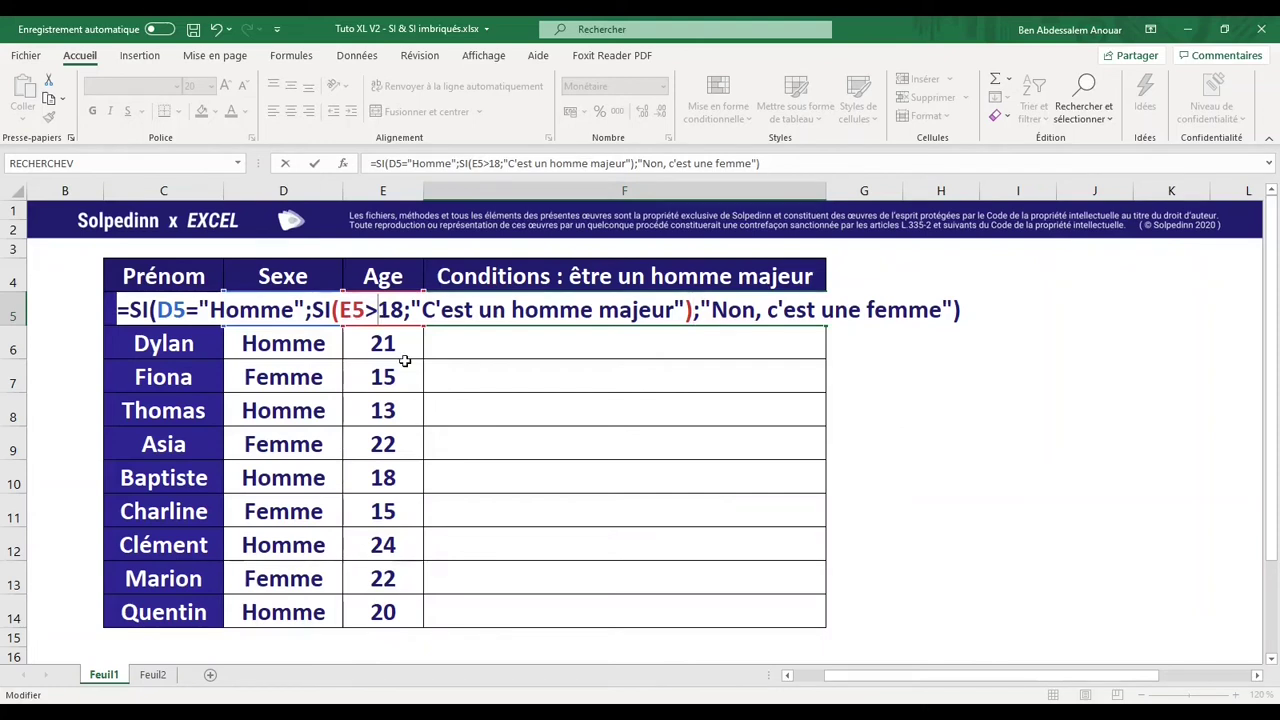
type("=")
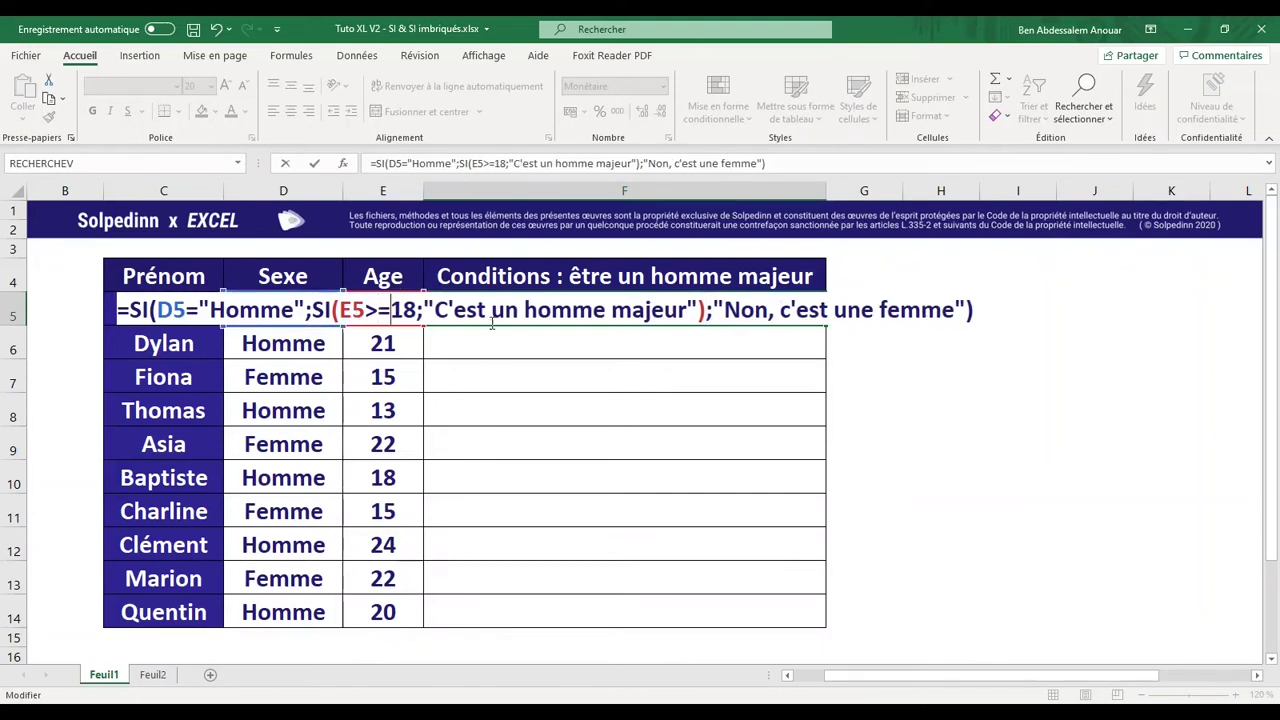
Highlight the D5="Homme" condition, then select the "Non, c'est une femme" result
left_click(733, 312)
left_click_drag(160, 311, 307, 316)
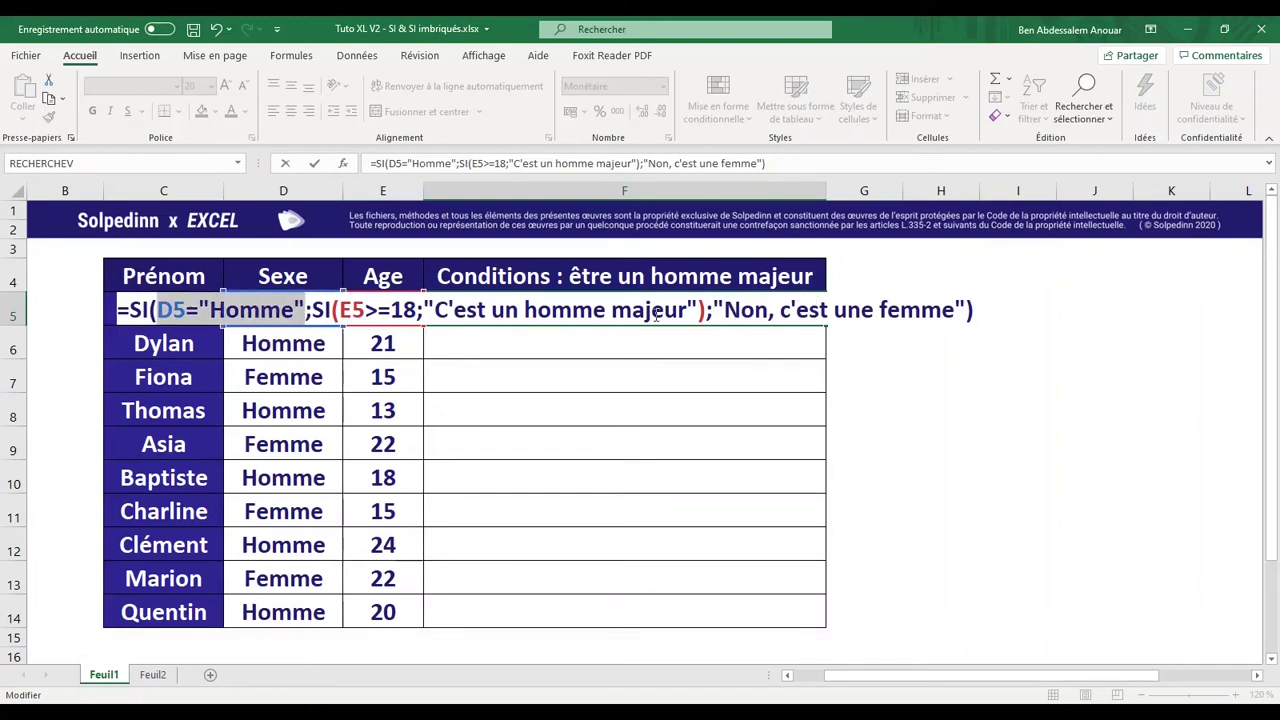
left_click_drag(715, 313, 966, 318)
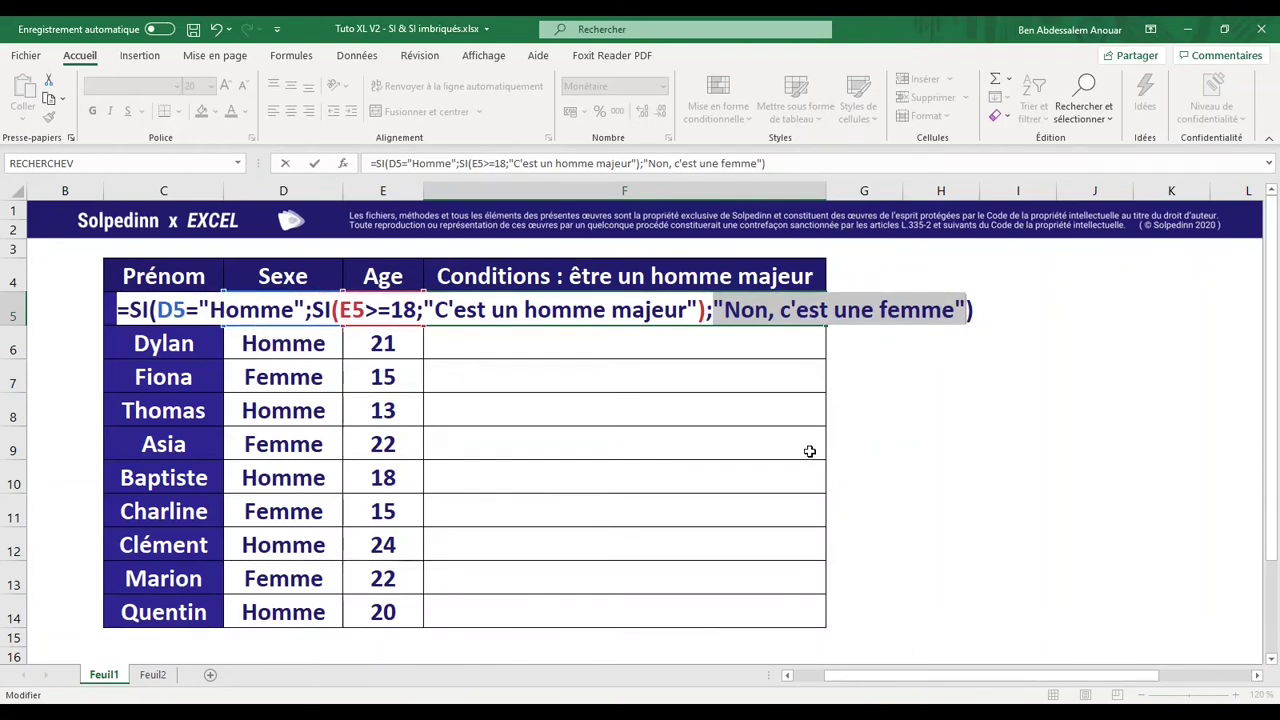
Delete the "Non, c'est une femme" argument and commit =SI(D5="Homme";SI(E5>=18;"C'est un homme majeur")) in F5
key("BackSpace")
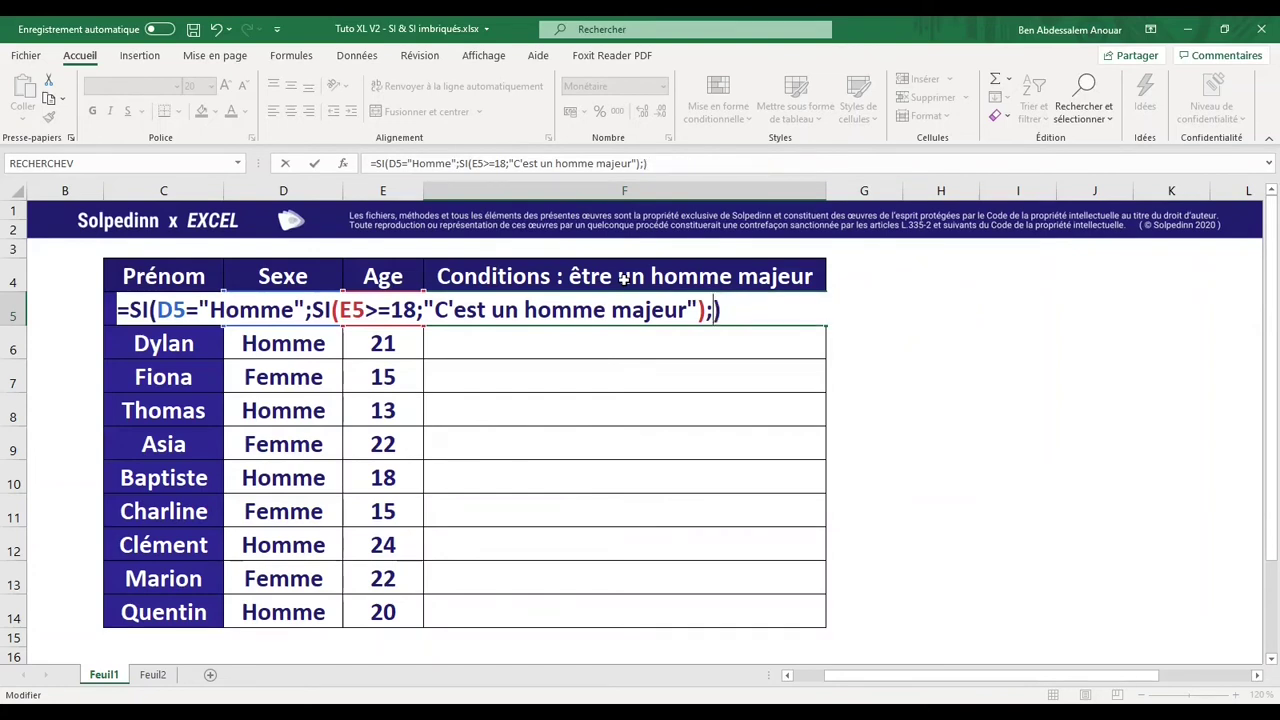
key("BackSpace")
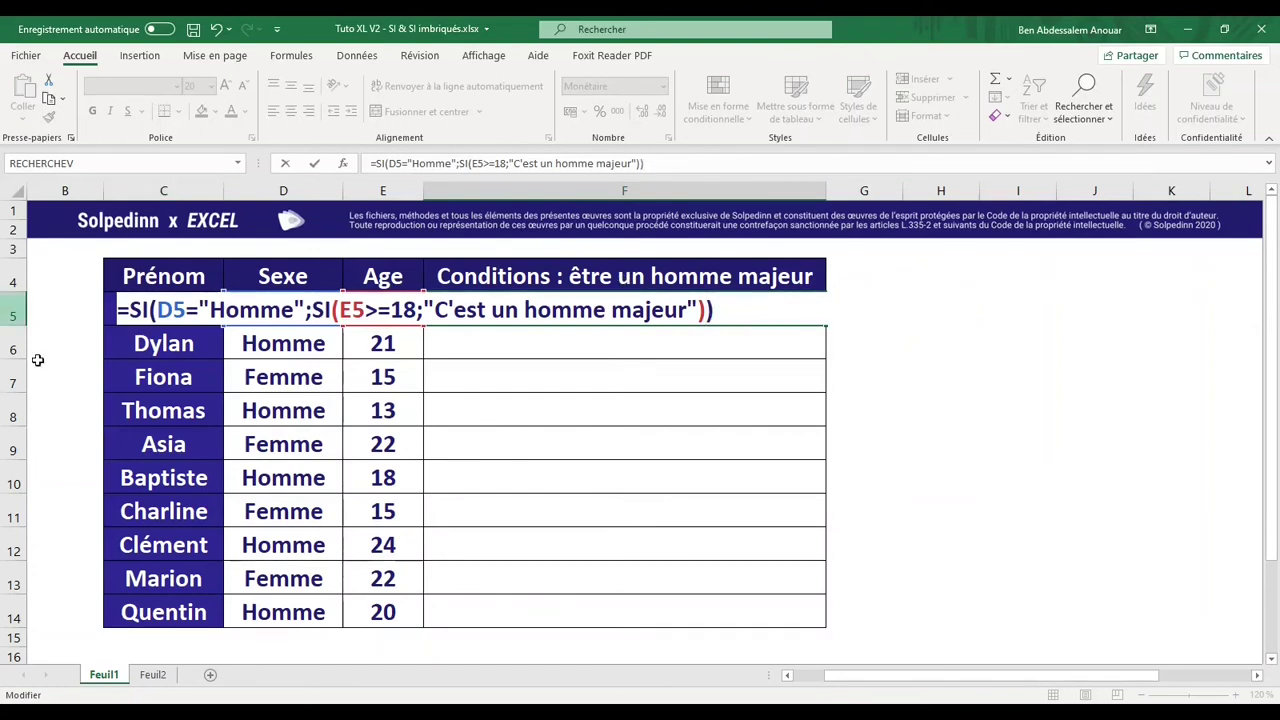
left_click_drag(128, 310, 305, 316)
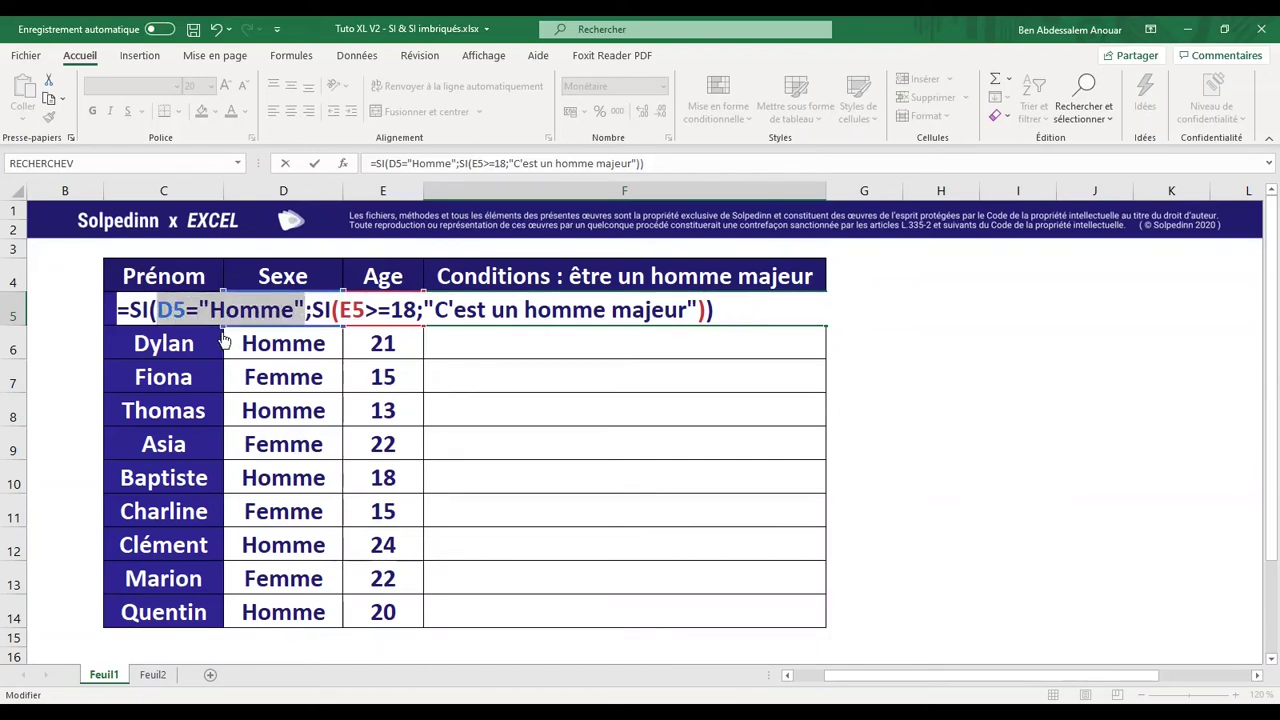
left_click(312, 311)
key("shift+End")
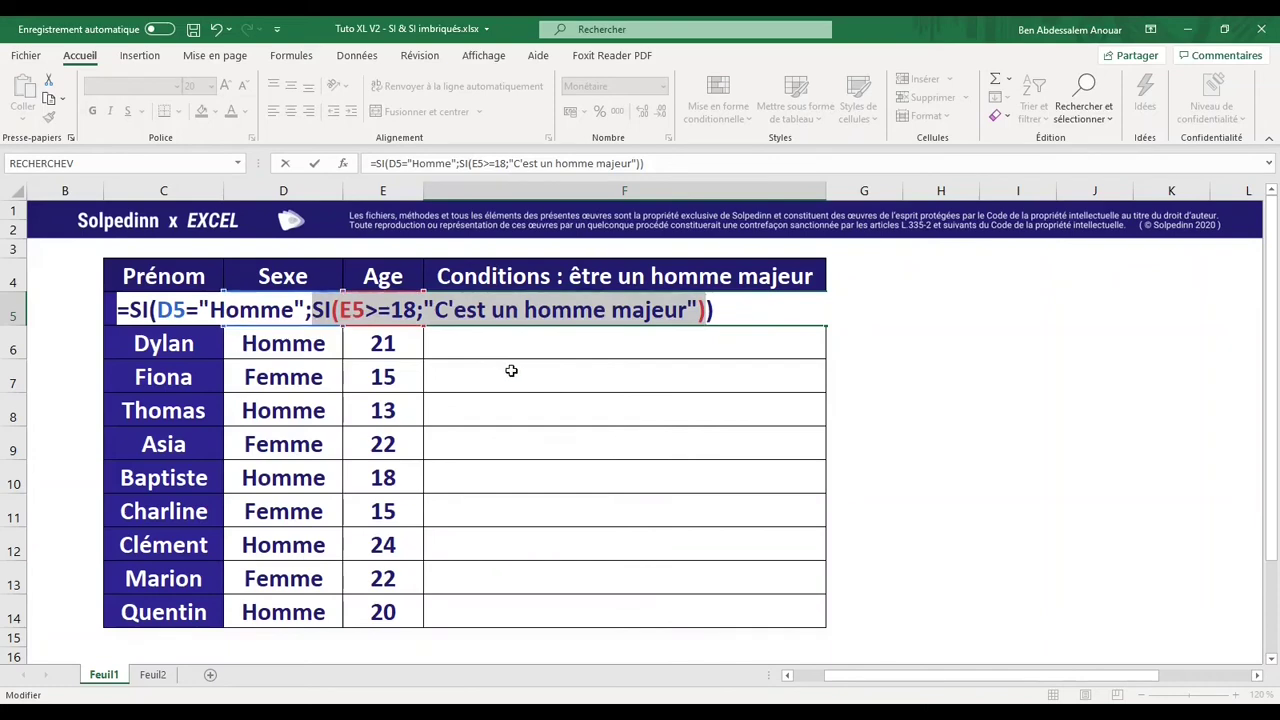
left_click(735, 303)
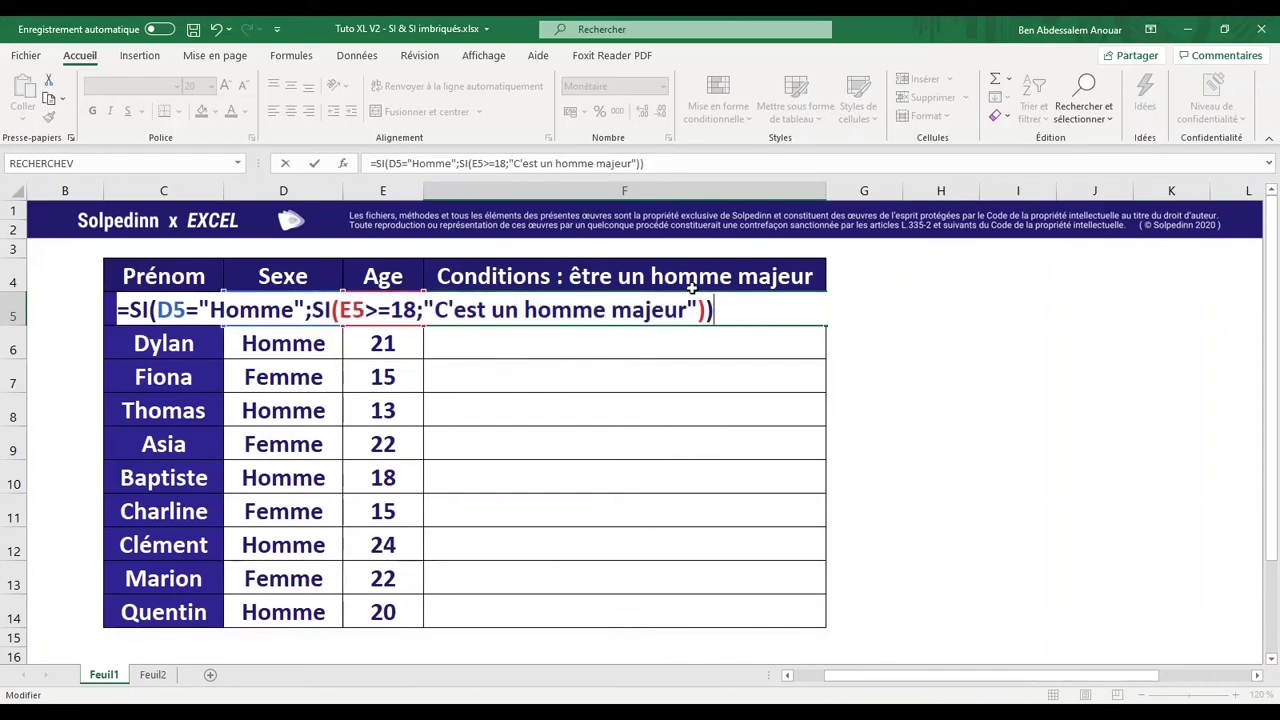
key("ctrl+Return")
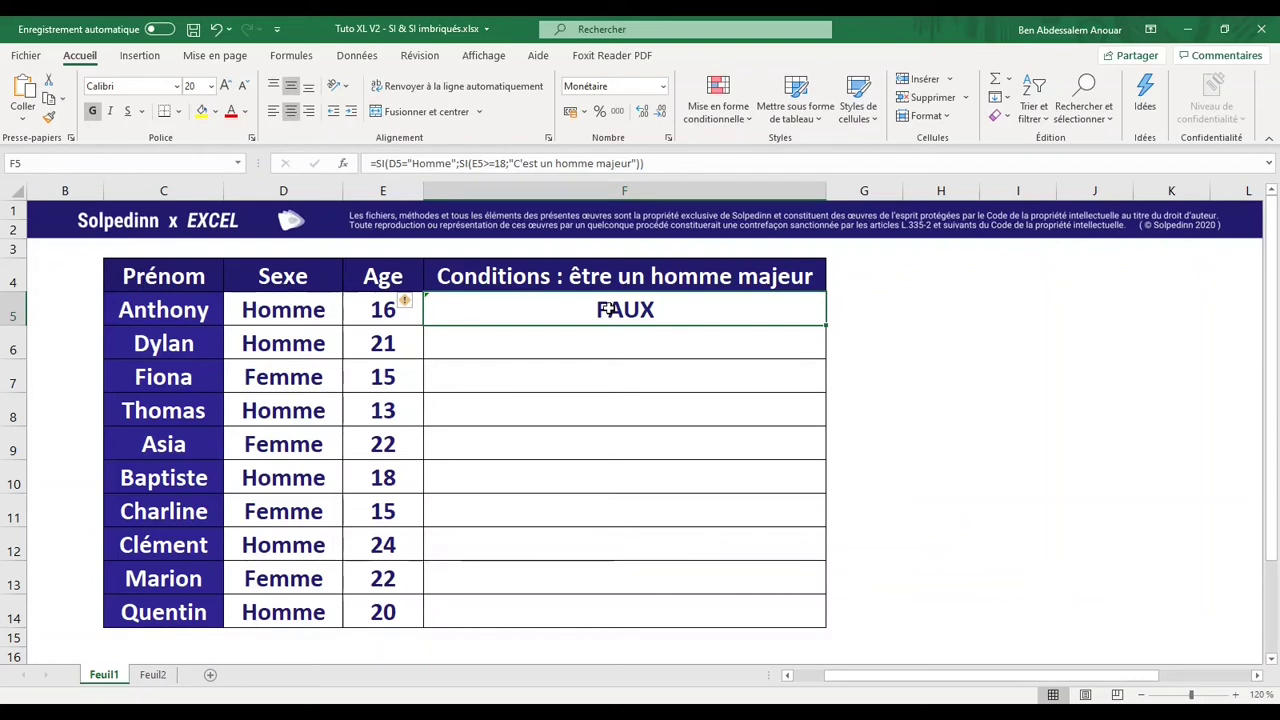
Reopen F5's formula, test adding an extra argument, and confirm the nested SI again
double_click(598, 310)
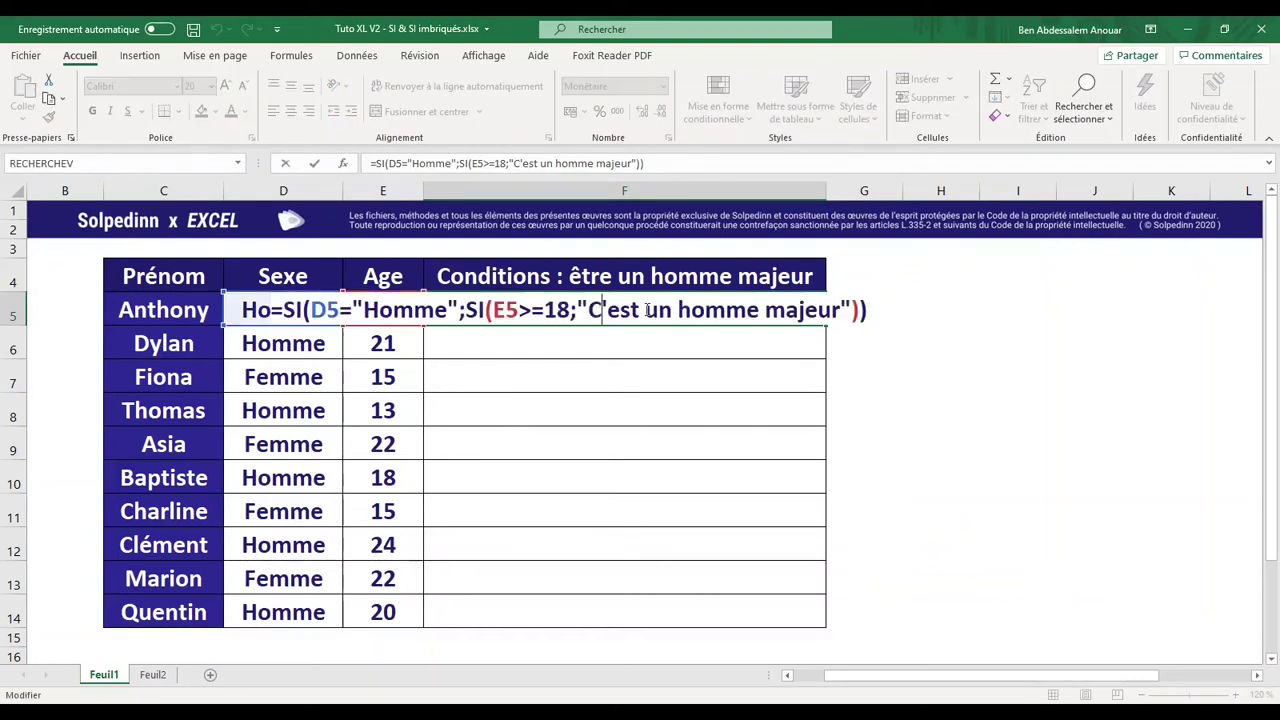
left_click(355, 312)
left_click_drag(578, 312, 707, 315)
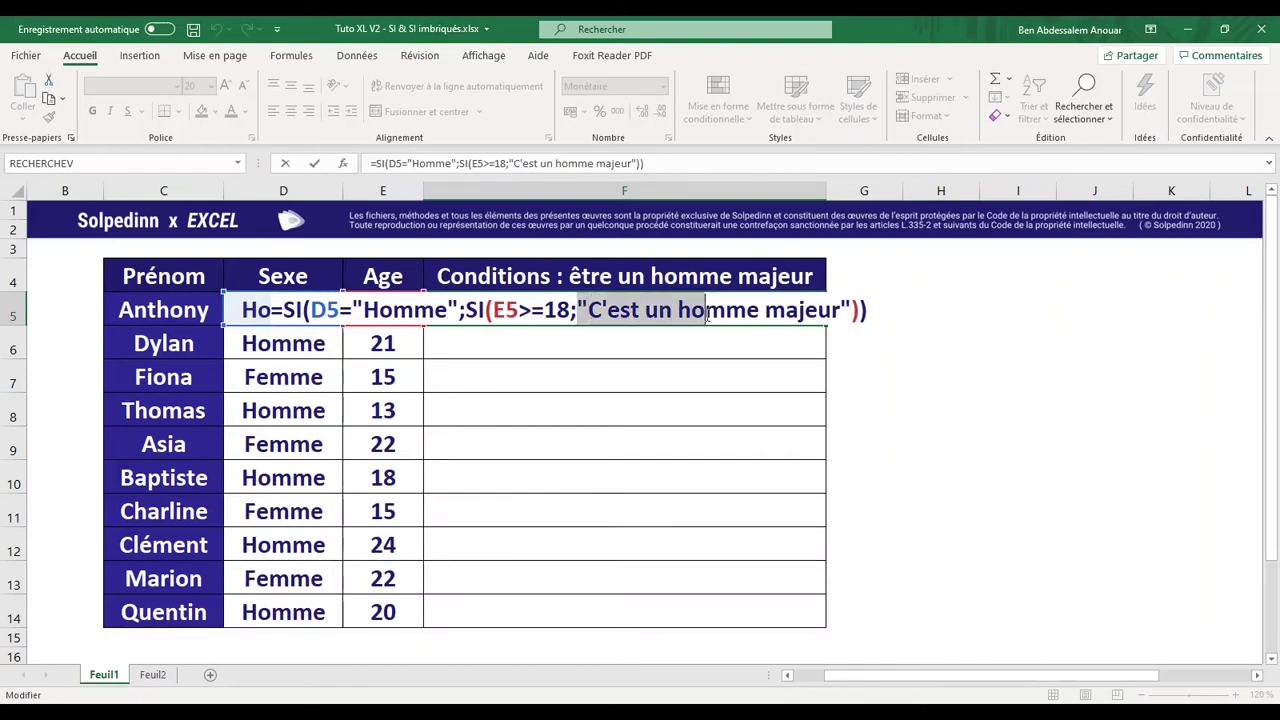
left_click(852, 308)
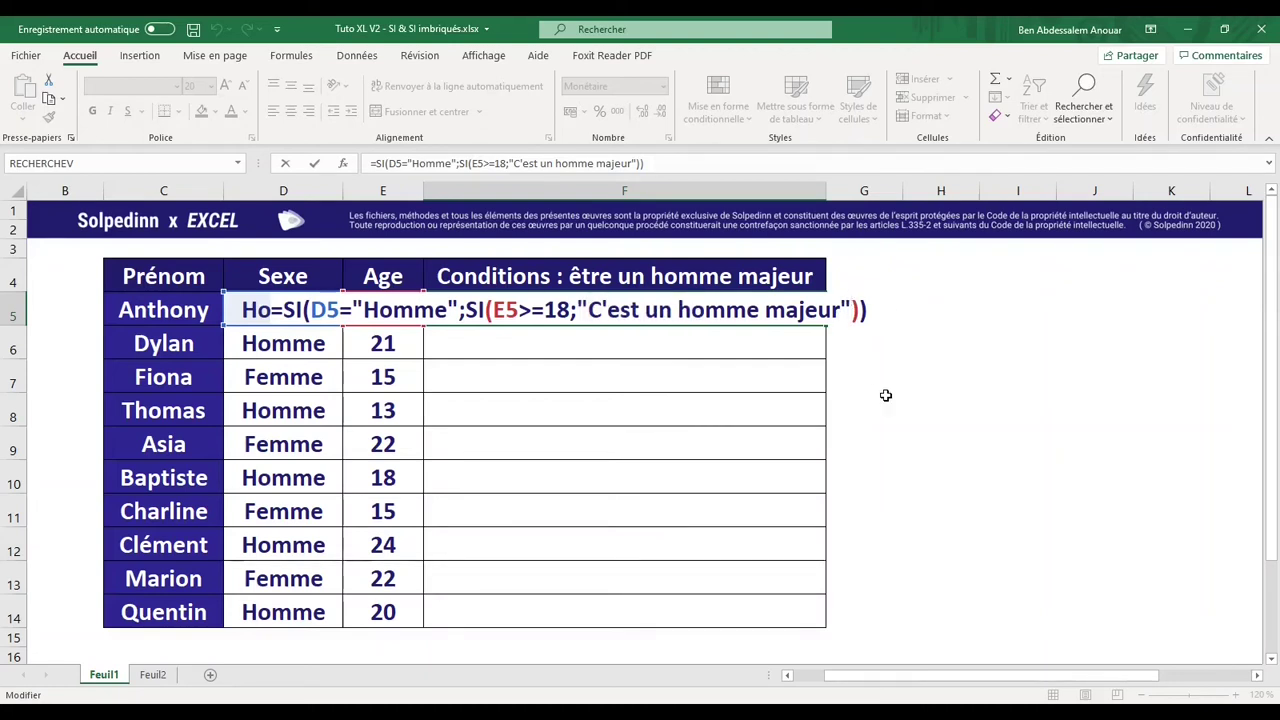
type(";")
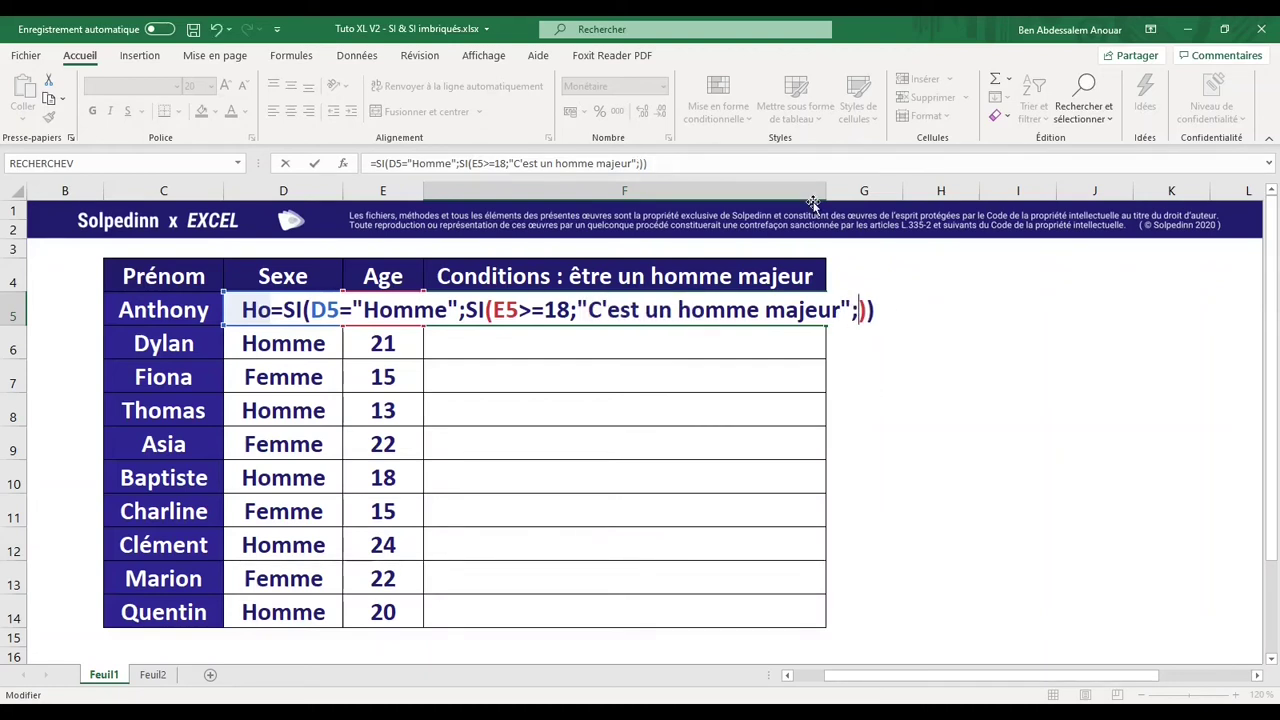
type("iuerhgipufzheoriu")
key("BackSpace")
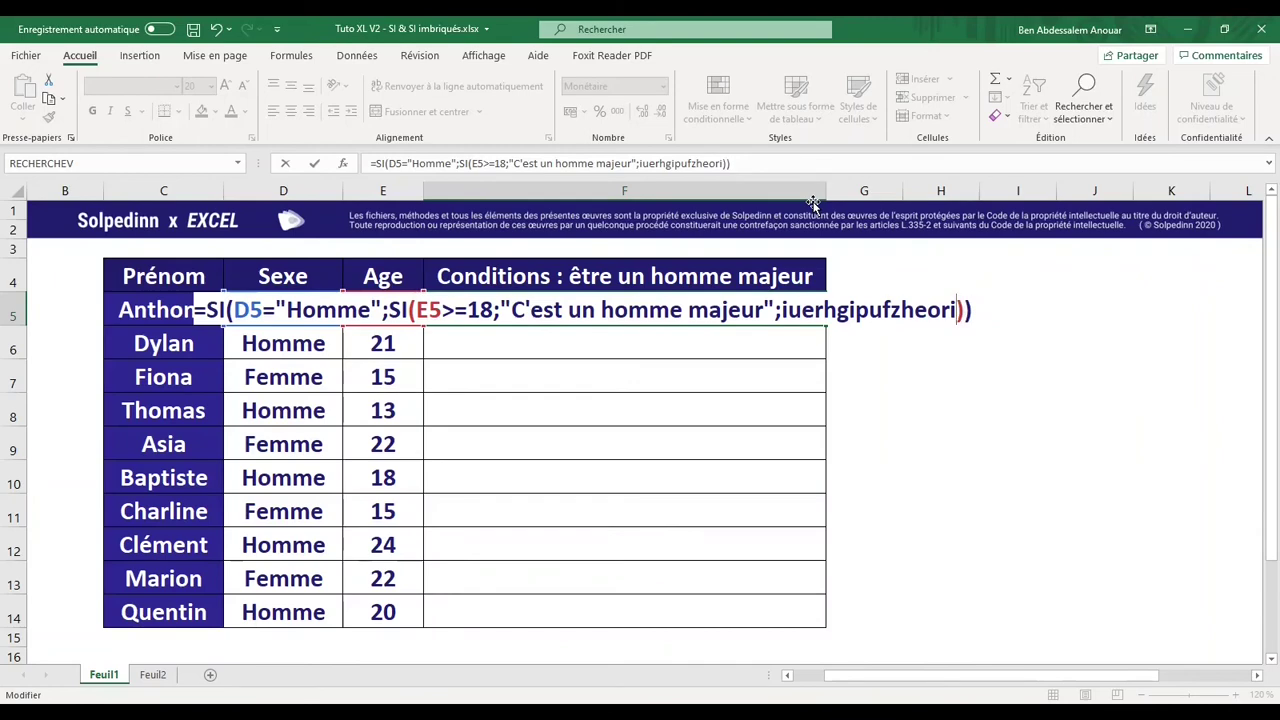
key("BackSpace")
key("BackSpace")
key("BackSpace")
key("BackSpace")
key("BackSpace")
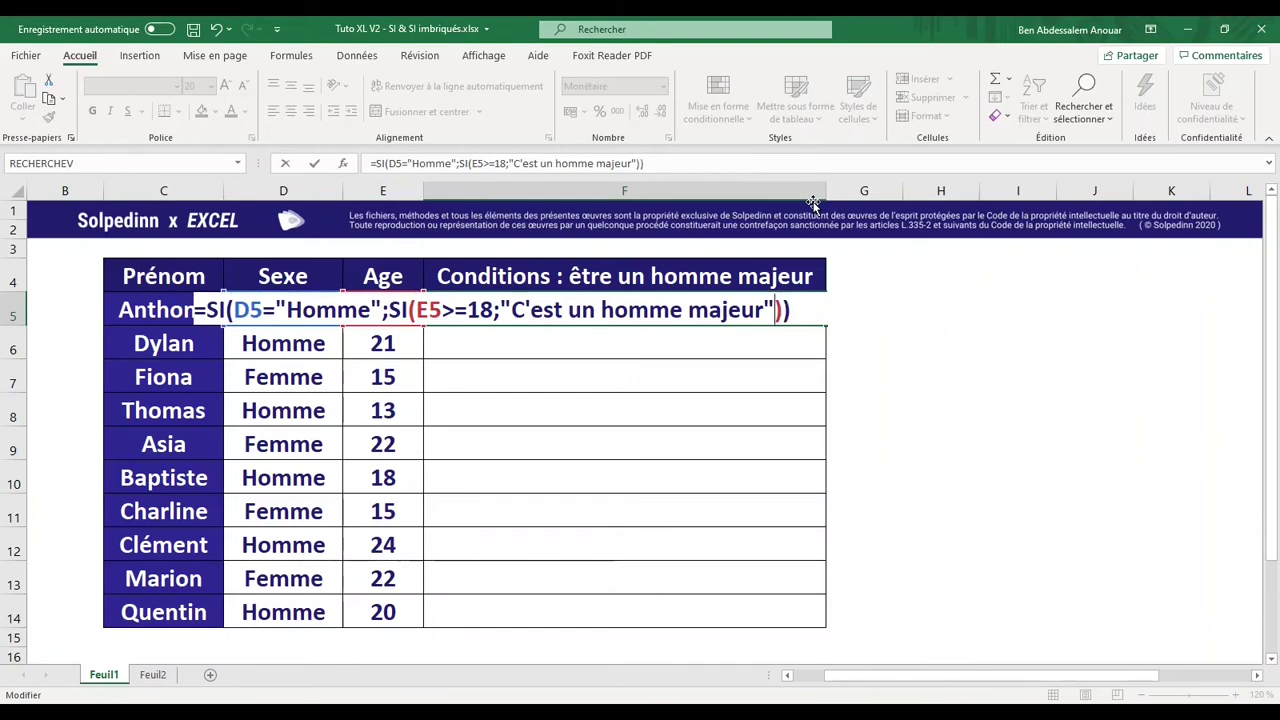
key("Return")
Fill the formula down to F14 and highlight adult-men rows 6, 10, 12 and 14
left_click(806, 311)
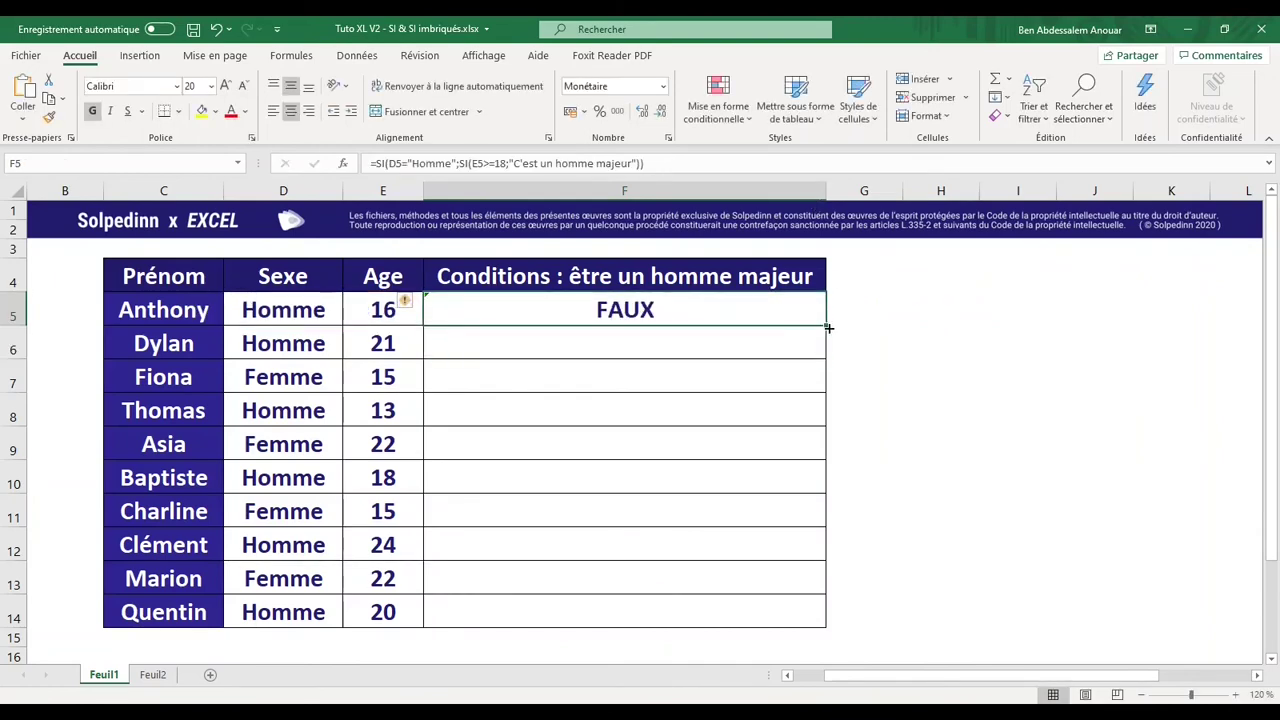
double_click(826, 326)
left_click(920, 374)
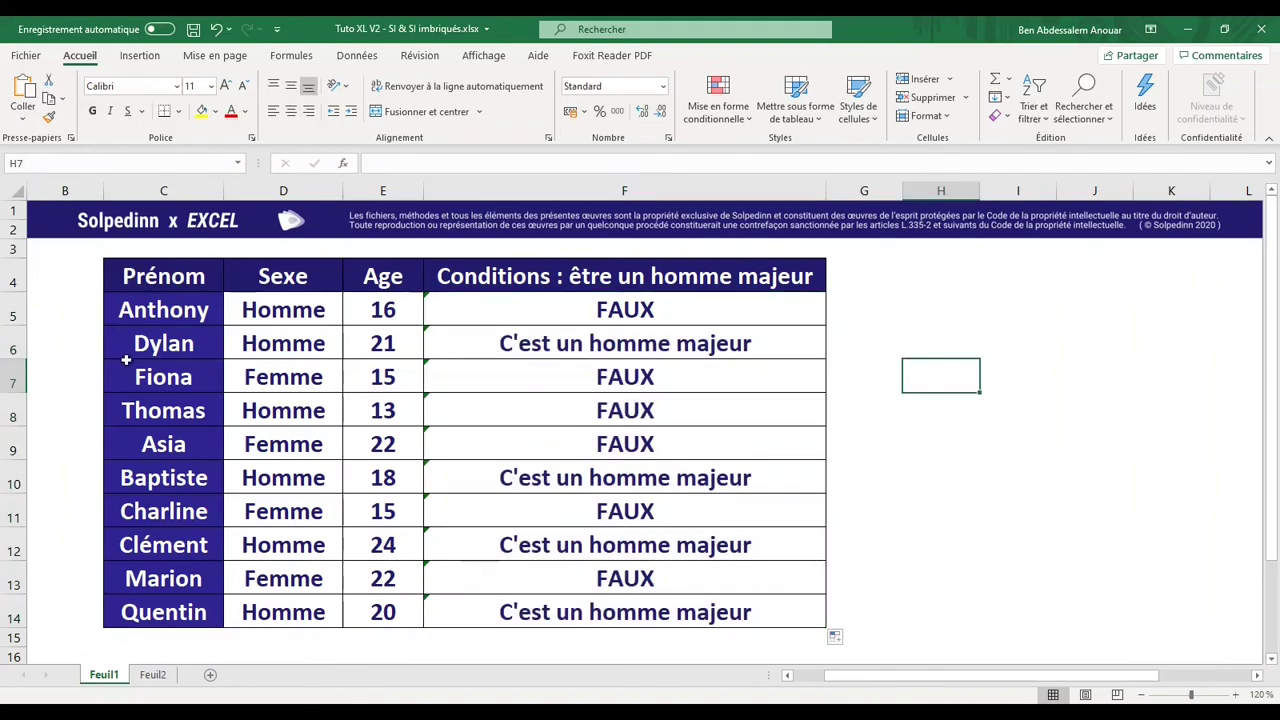
left_click(16, 345)
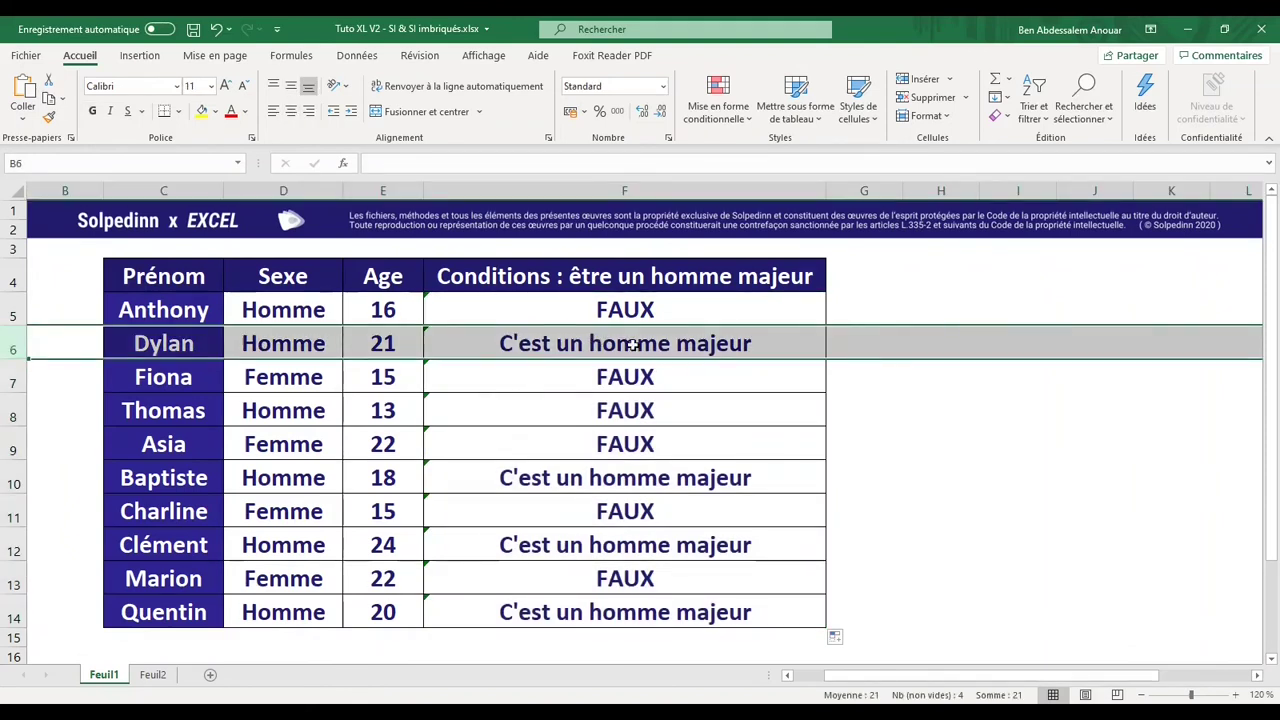
left_click(10, 480, "ctrl")
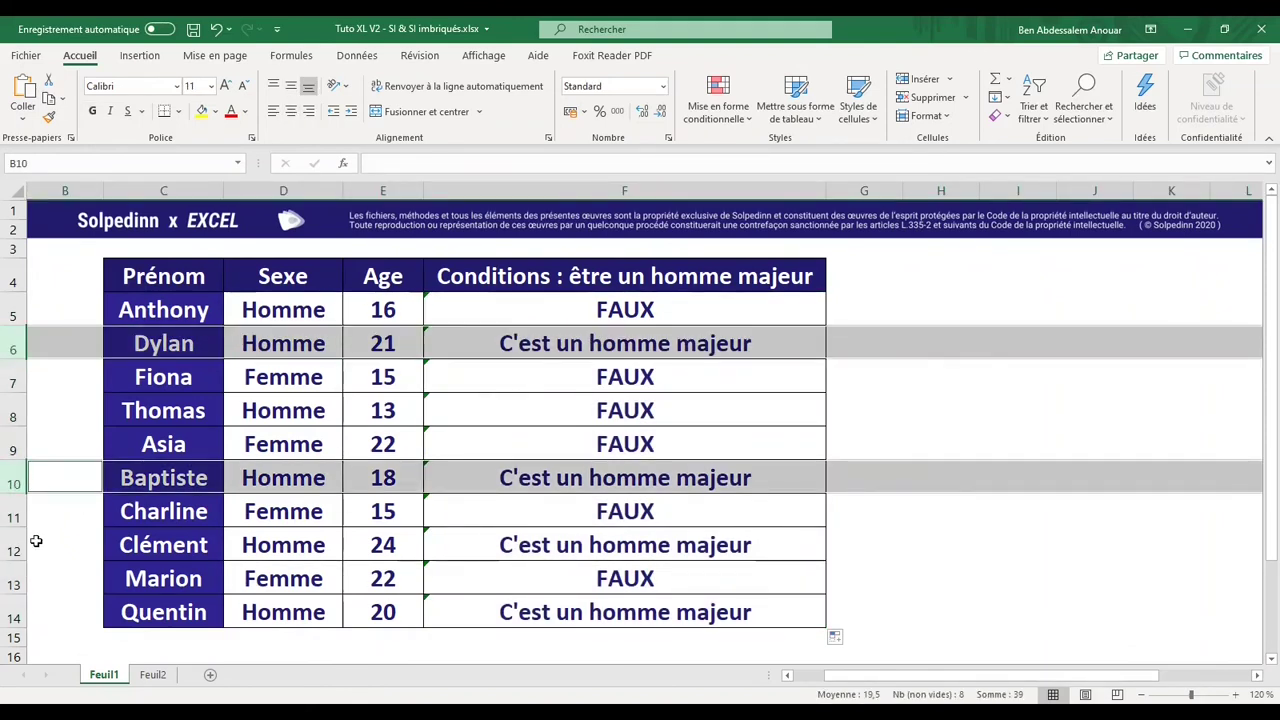
left_click(12, 545, "ctrl")
left_click(12, 614, "ctrl")
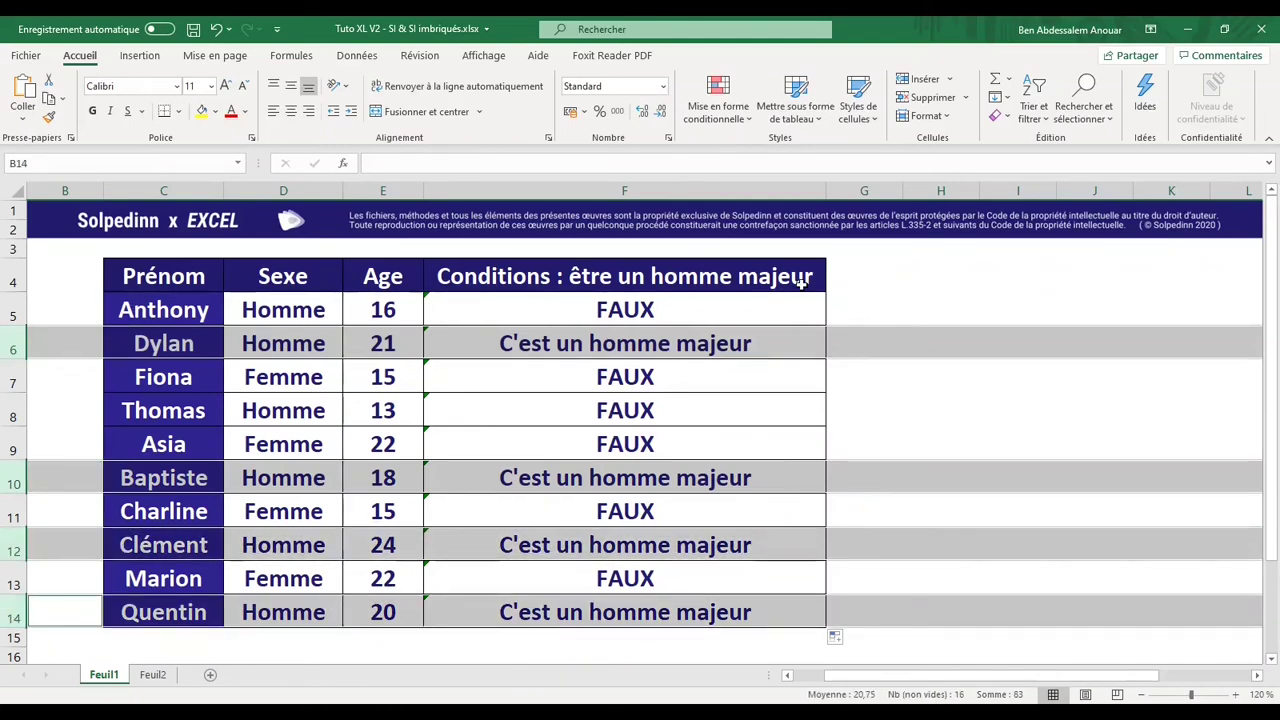
left_click(695, 308)
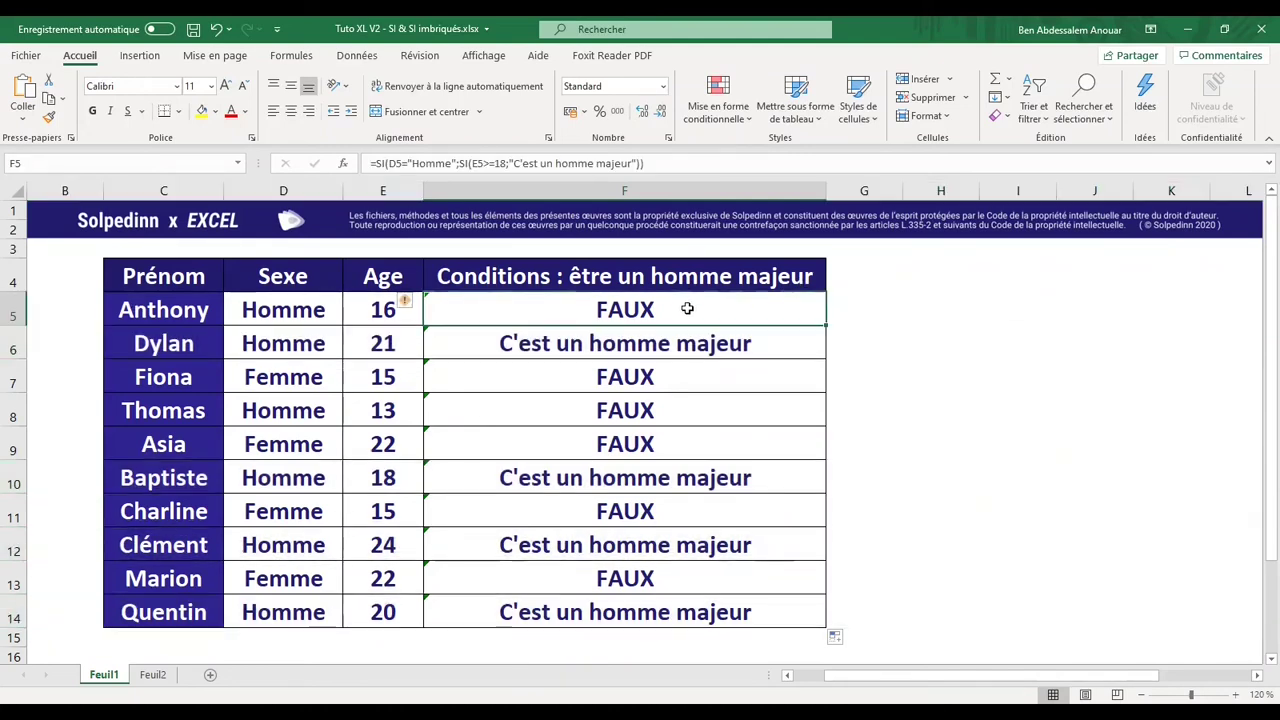
Add ;"" as the outer SI's false argument in F5's formula
double_click(620, 310)
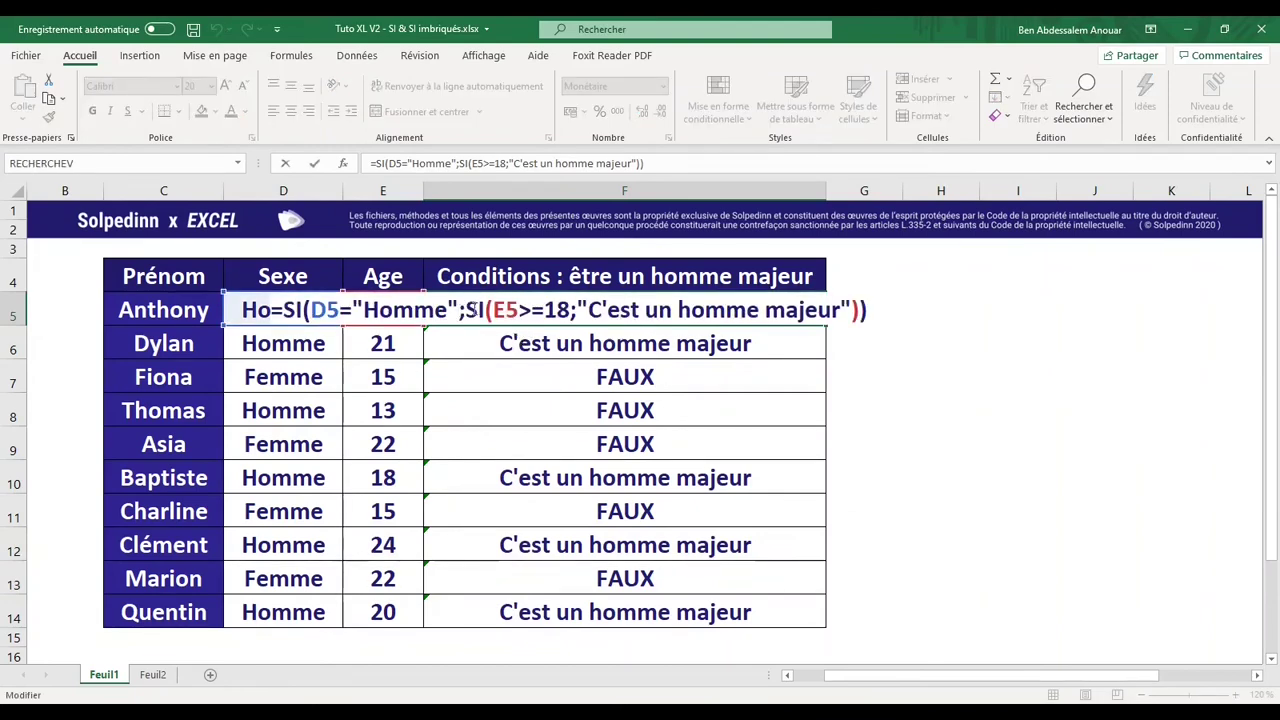
left_click(452, 310)
double_click(476, 310)
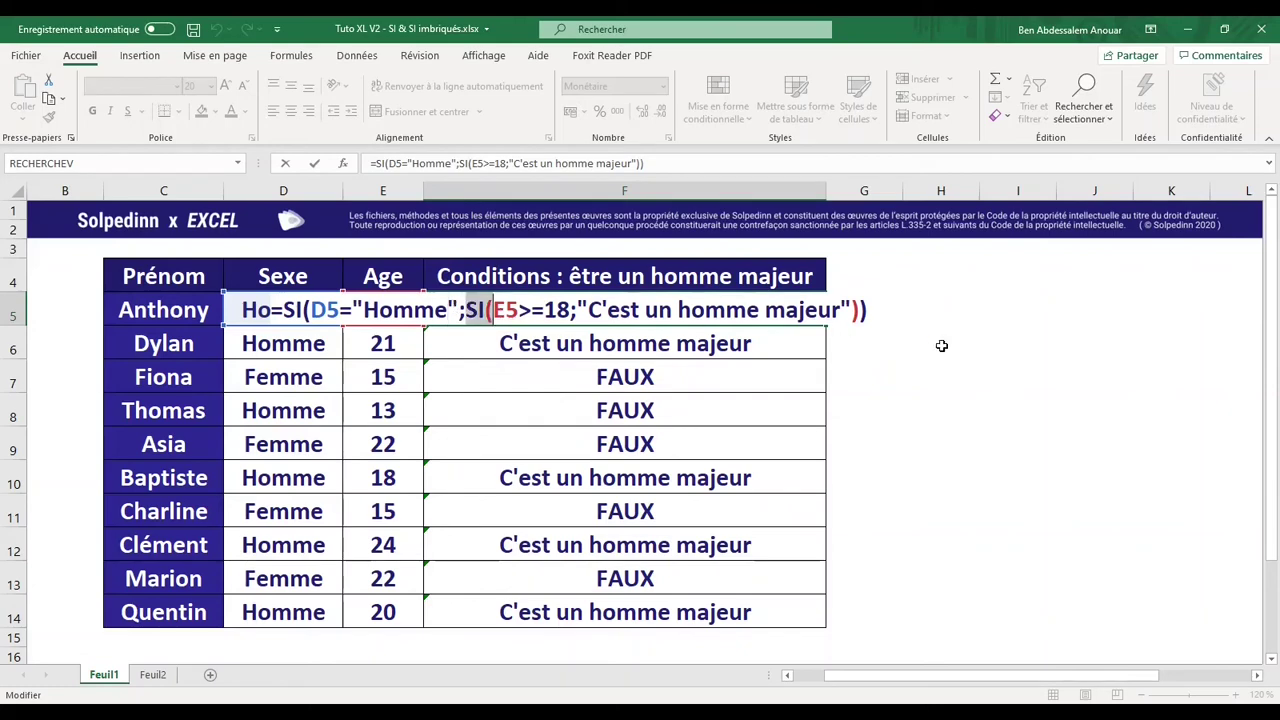
left_click(862, 310)
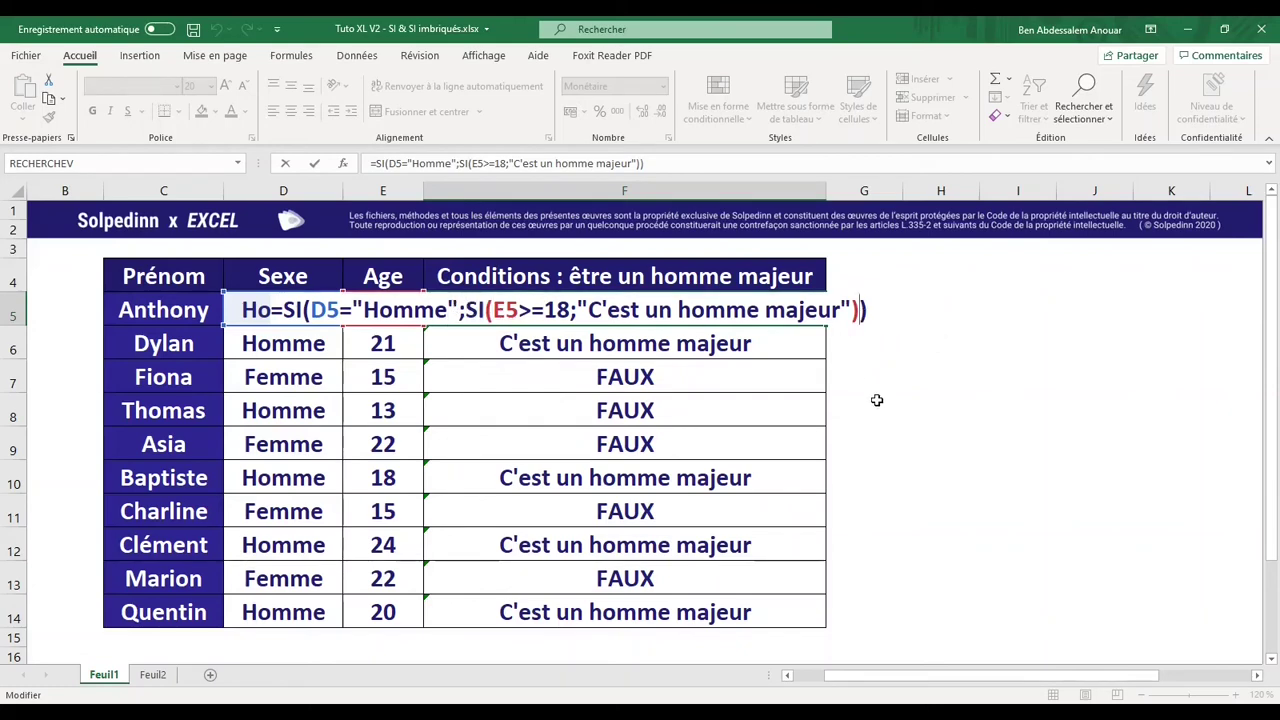
type(";")
type("\"")
type("\"")
Add ;"" after "C'est un homme majeur" in the inner SI and confirm the formula
key("Left")
key("Left")
key("Left")
left_click_drag(465, 318, 863, 322)
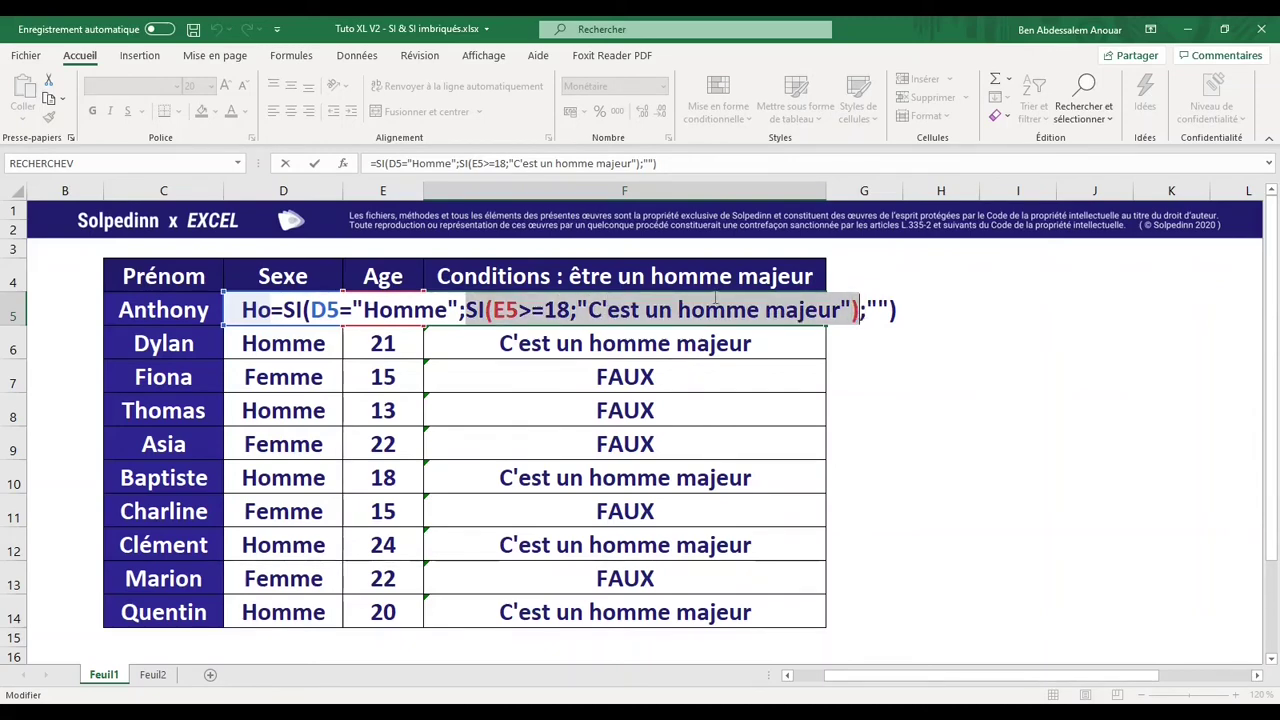
left_click(494, 310)
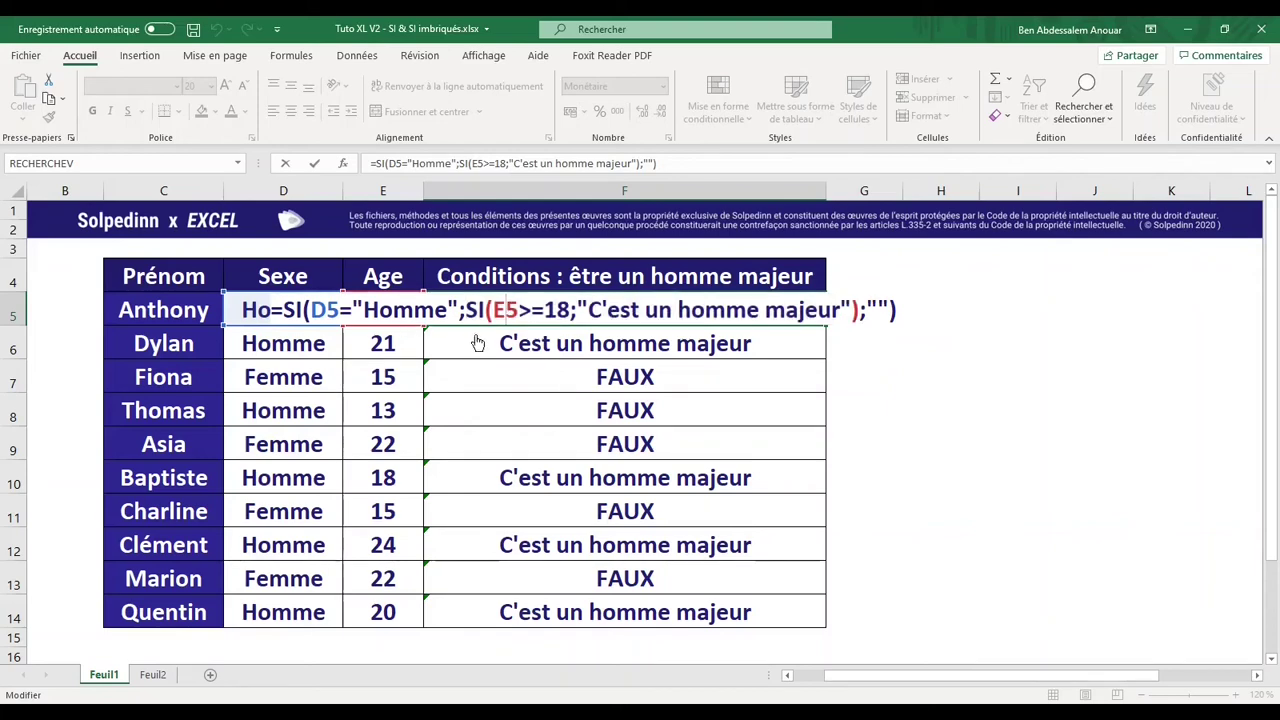
key("shift+Right")
key("shift+Right")
key("shift+Right")
key("Right")
key("Right")
key("shift+Right")
key("shift+Right")
key("shift+Right")
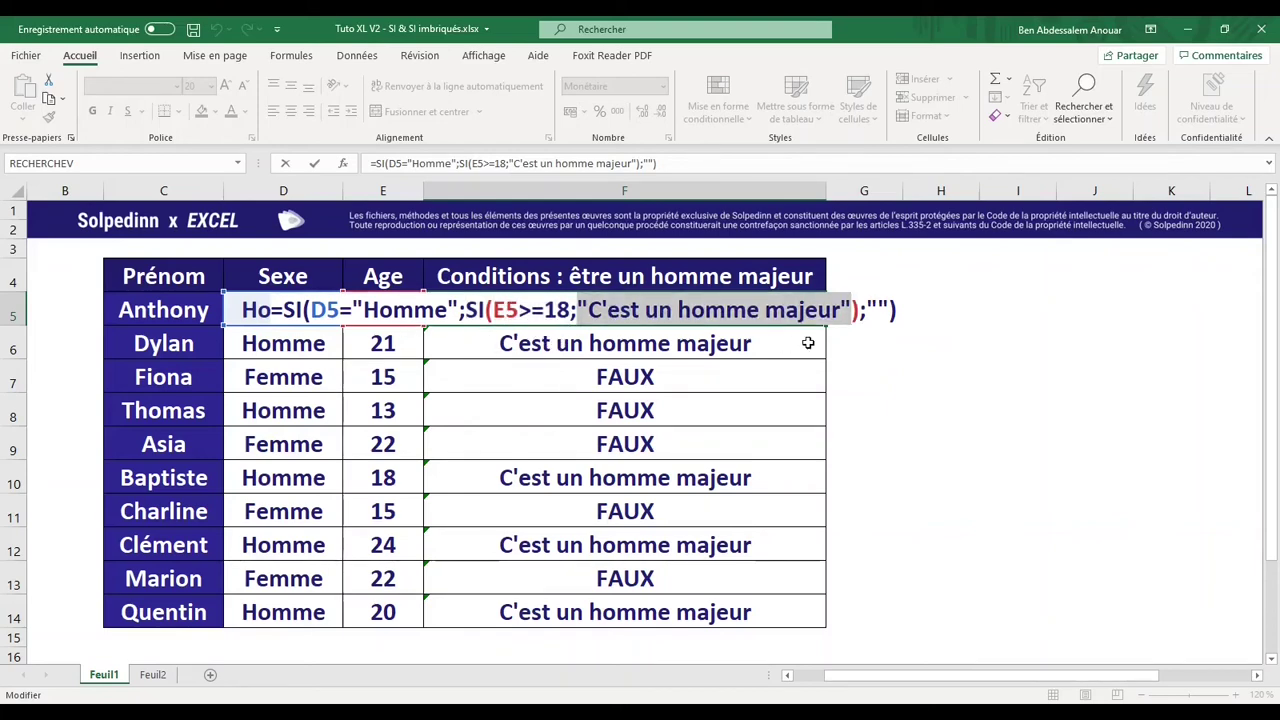
key("Right")
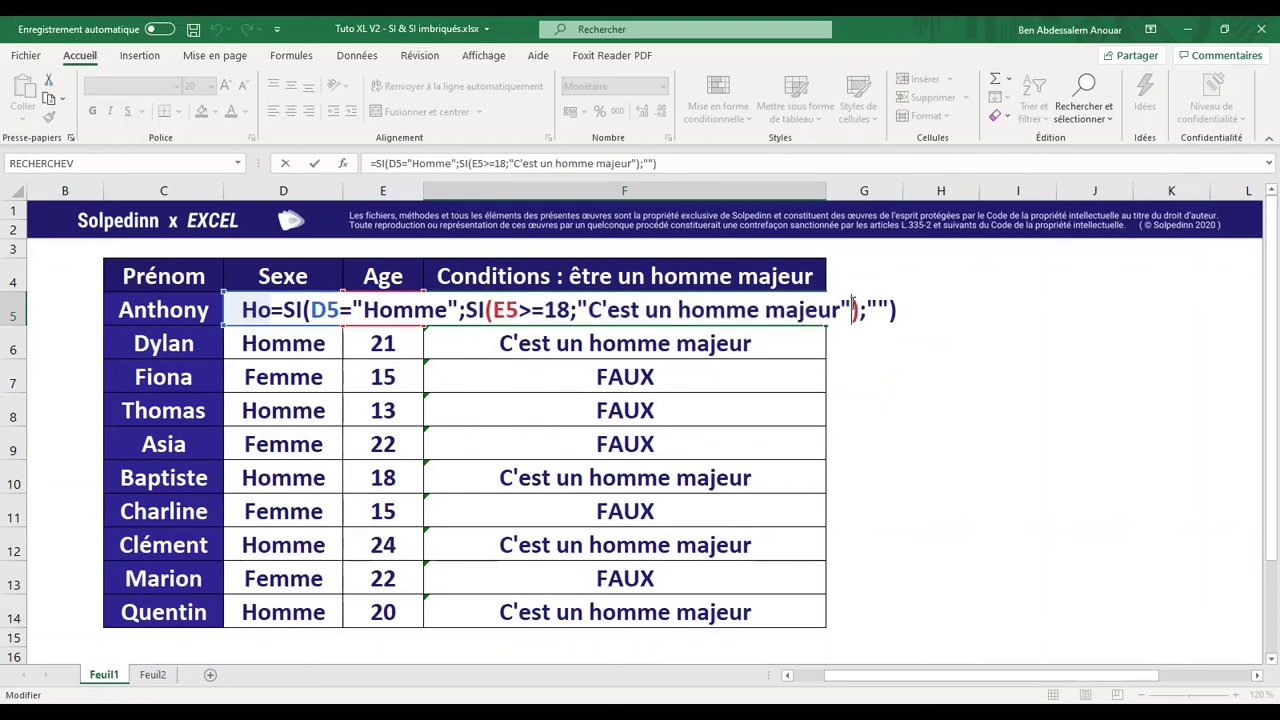
type(";\"")
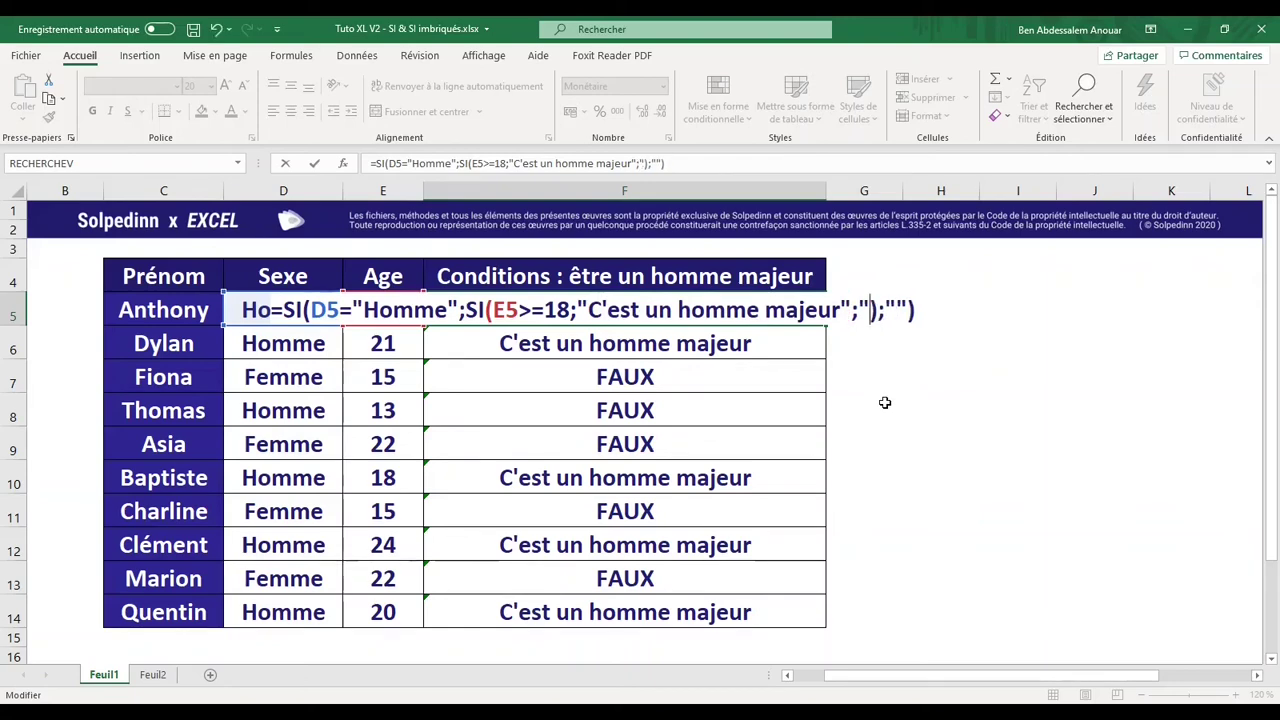
type("\"")
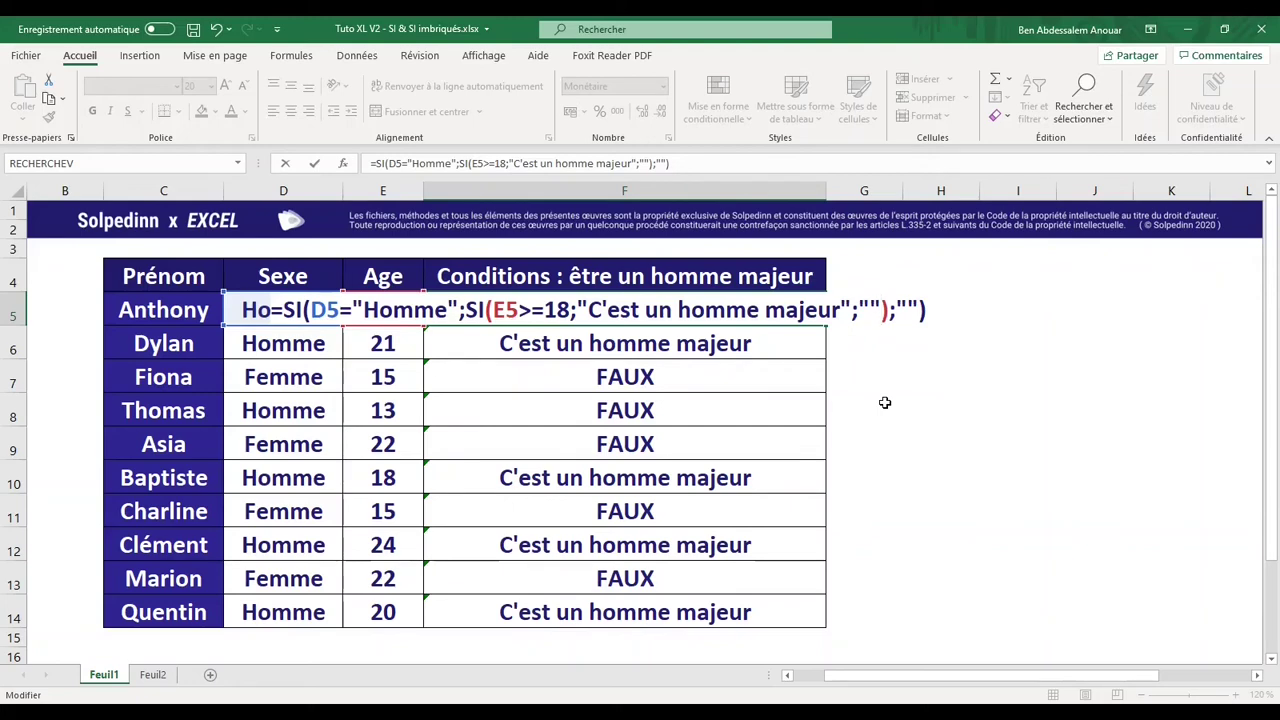
key("Return")
Fill the updated F5 formula down to F14, leaving non-adult-men rows blank
left_click(779, 309)
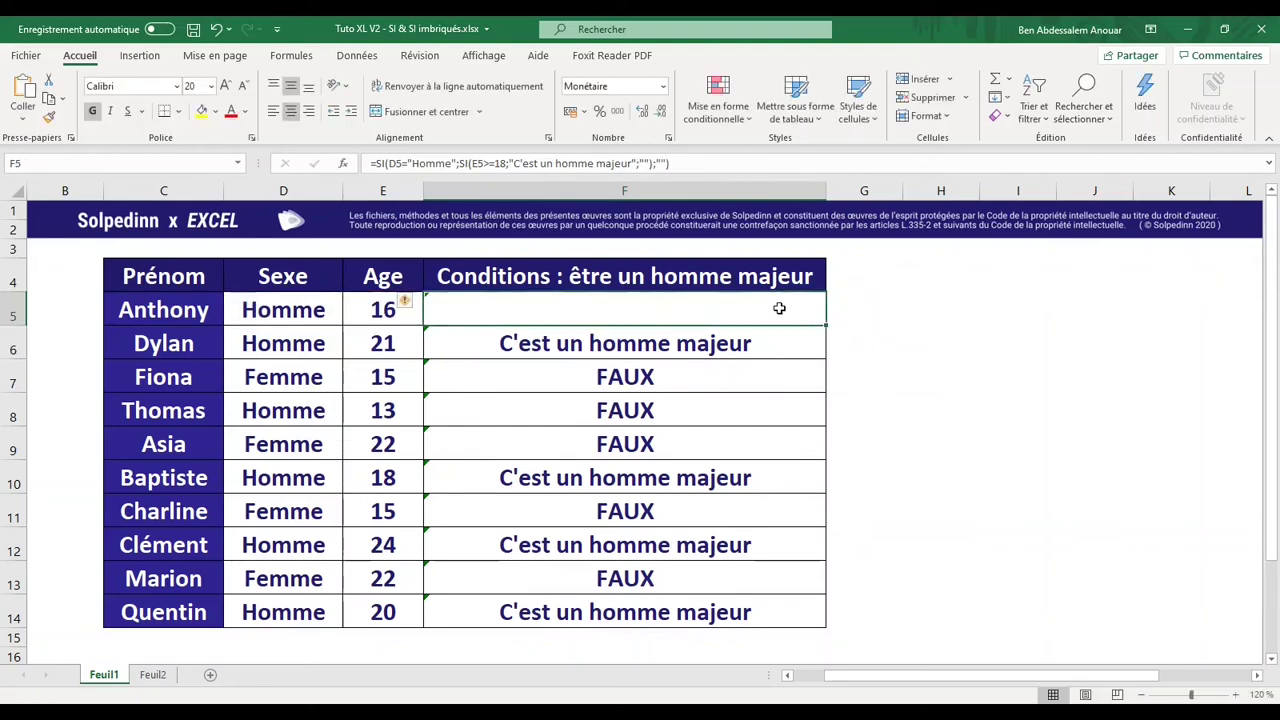
double_click(828, 326)
left_click(920, 392)
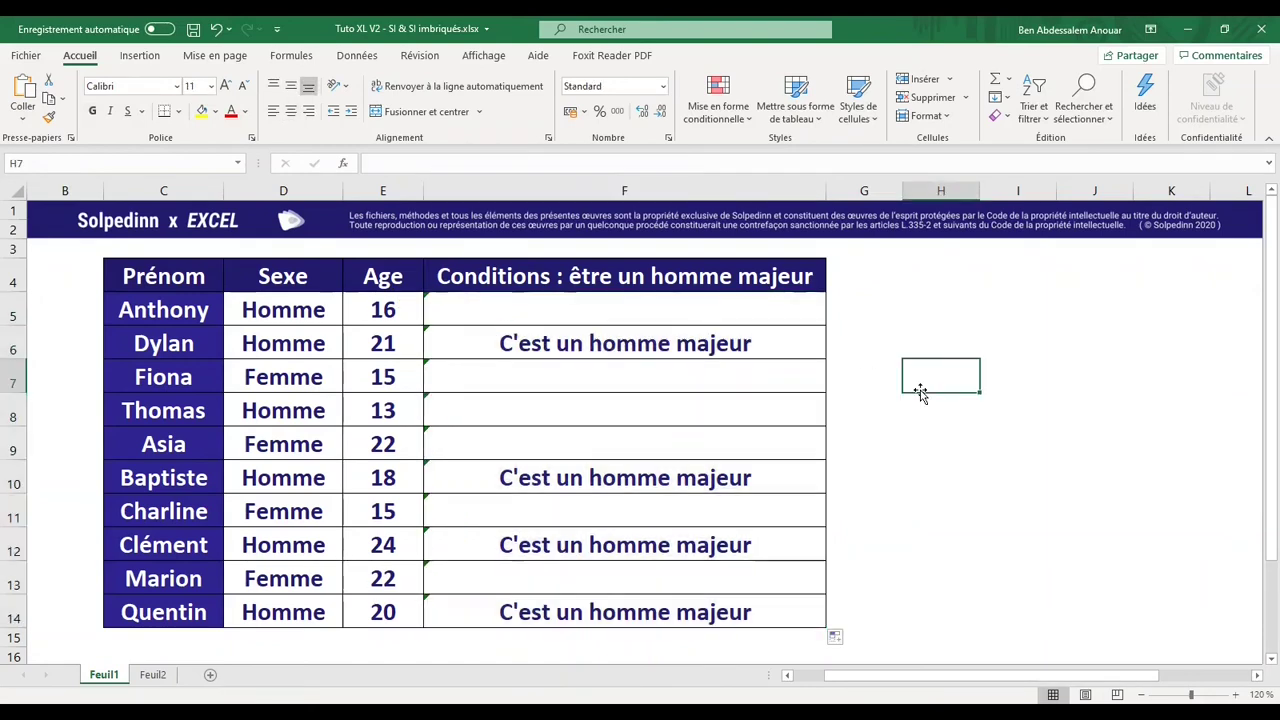